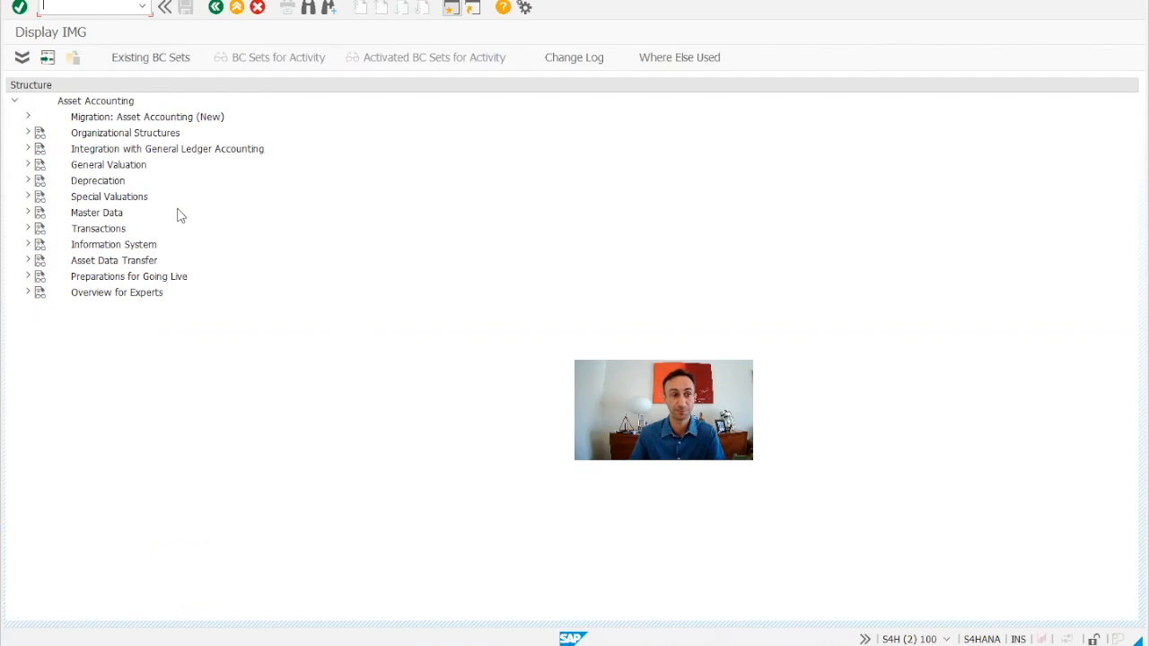
Expand Asset Accounting's Organizational Structures and open the Copy Reference Chart of Depreciation activity.
{"action": "left_click", "coordinate": [126, 135]}
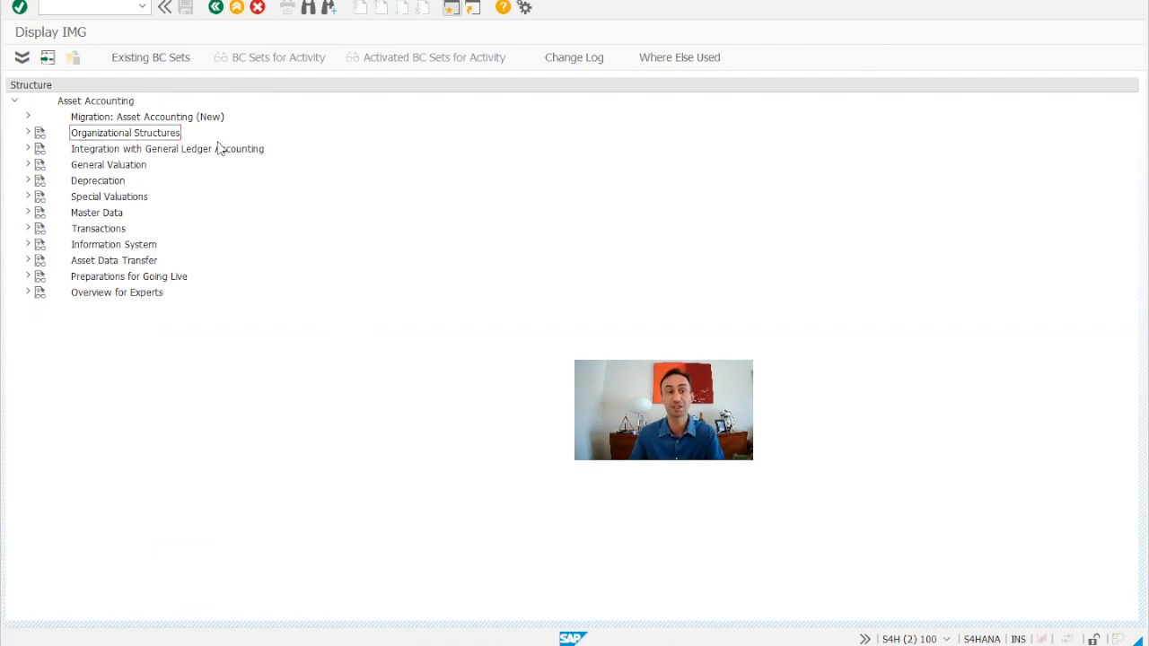
{"action": "left_click", "coordinate": [28, 133]}
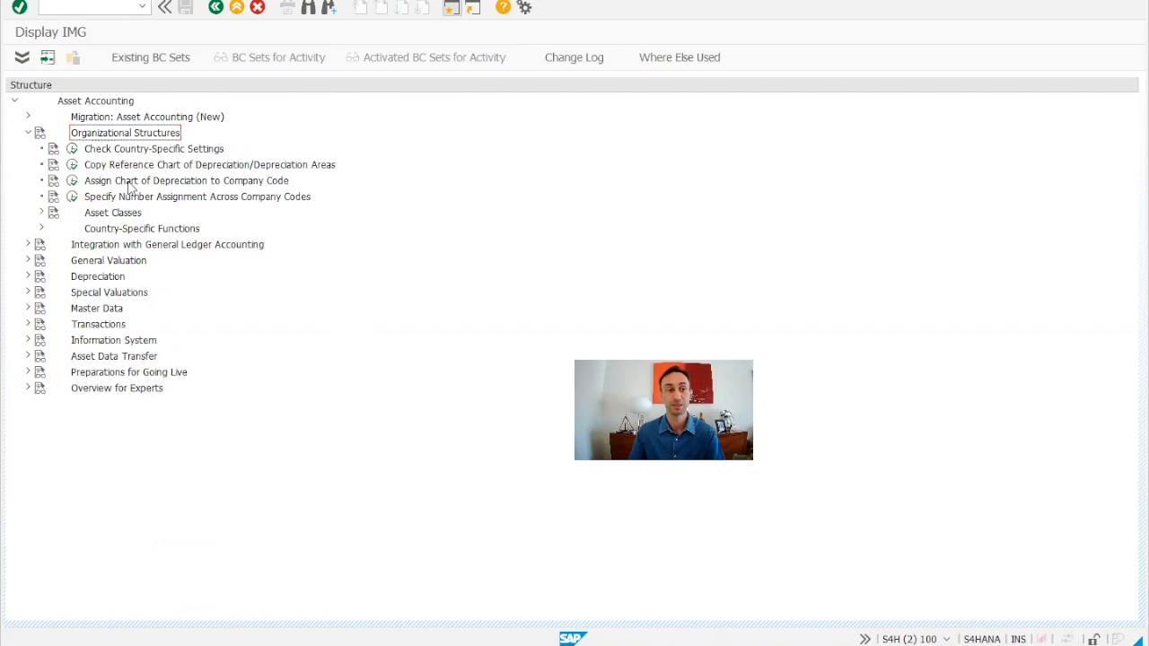
{"action": "left_click", "coordinate": [165, 168]}
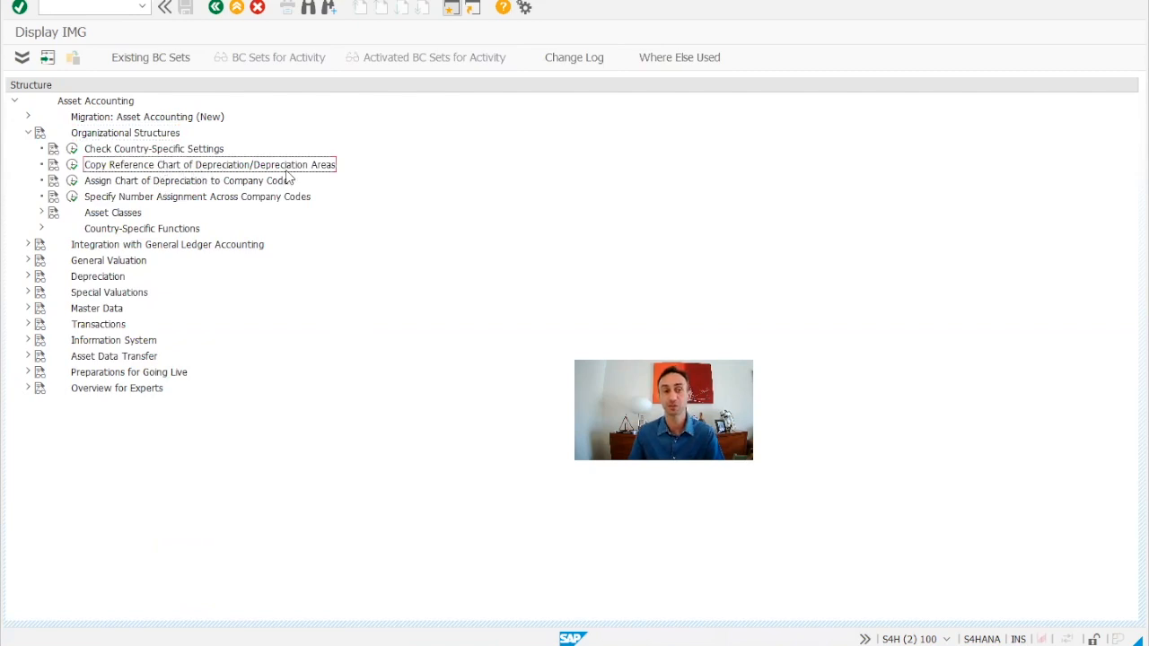
{"action": "left_click", "coordinate": [73, 167]}
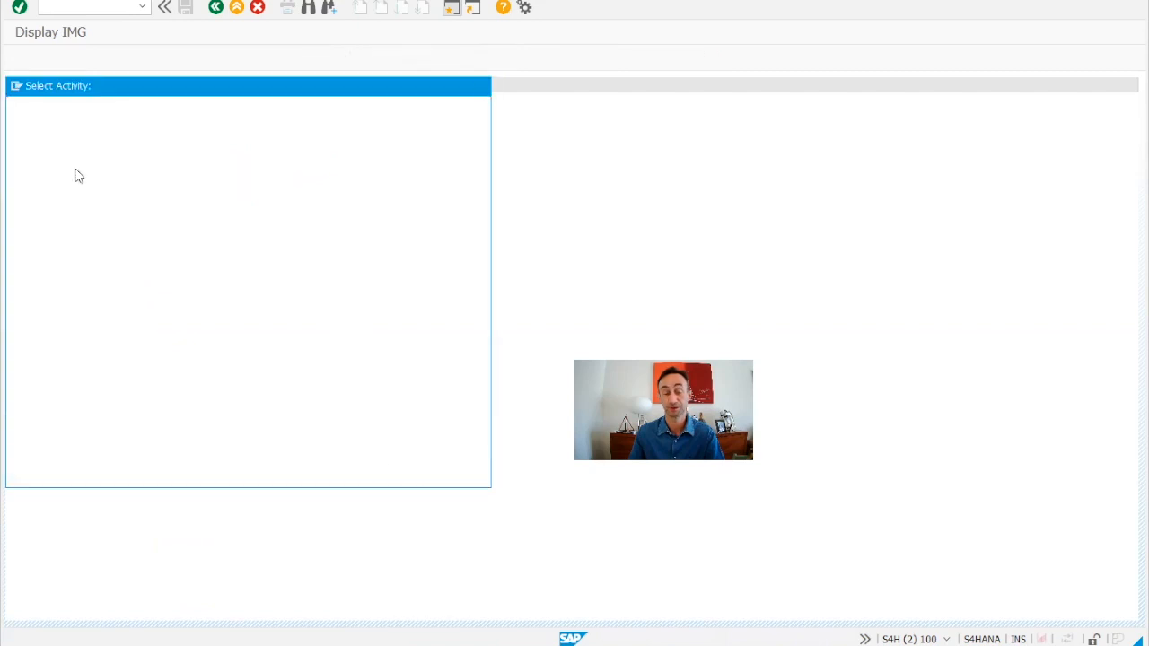
{"action": "left_click", "coordinate": [97, 149]}
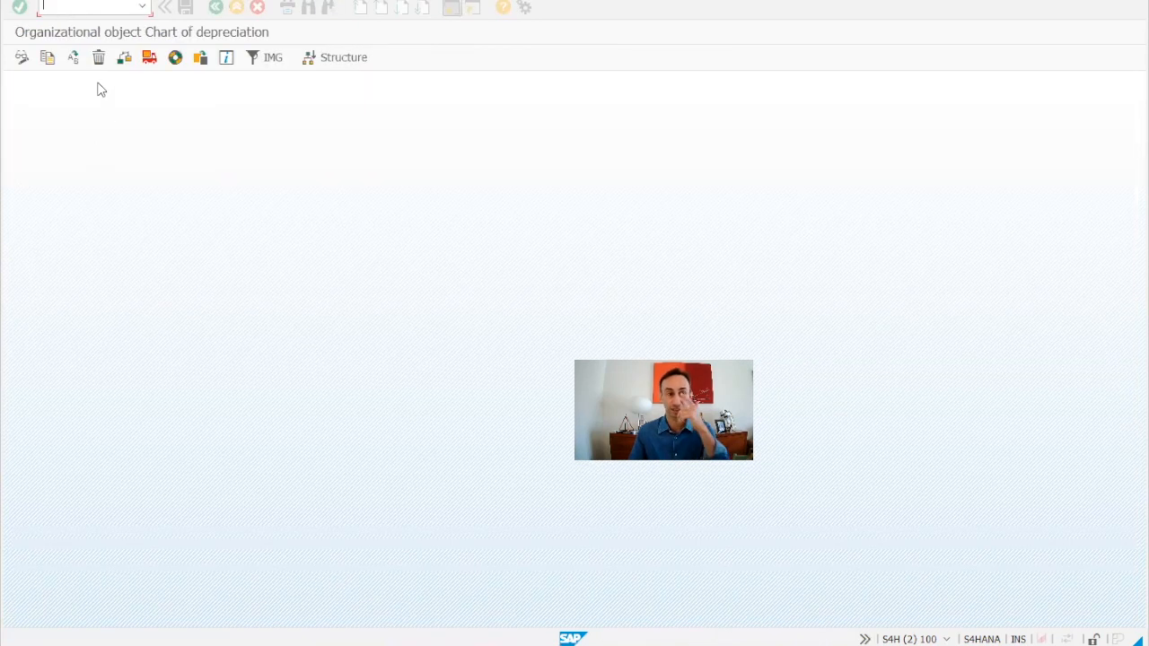
Copy chart of depreciation 1010 to a new chart DE99.
{"action": "left_click", "coordinate": [47, 58]}
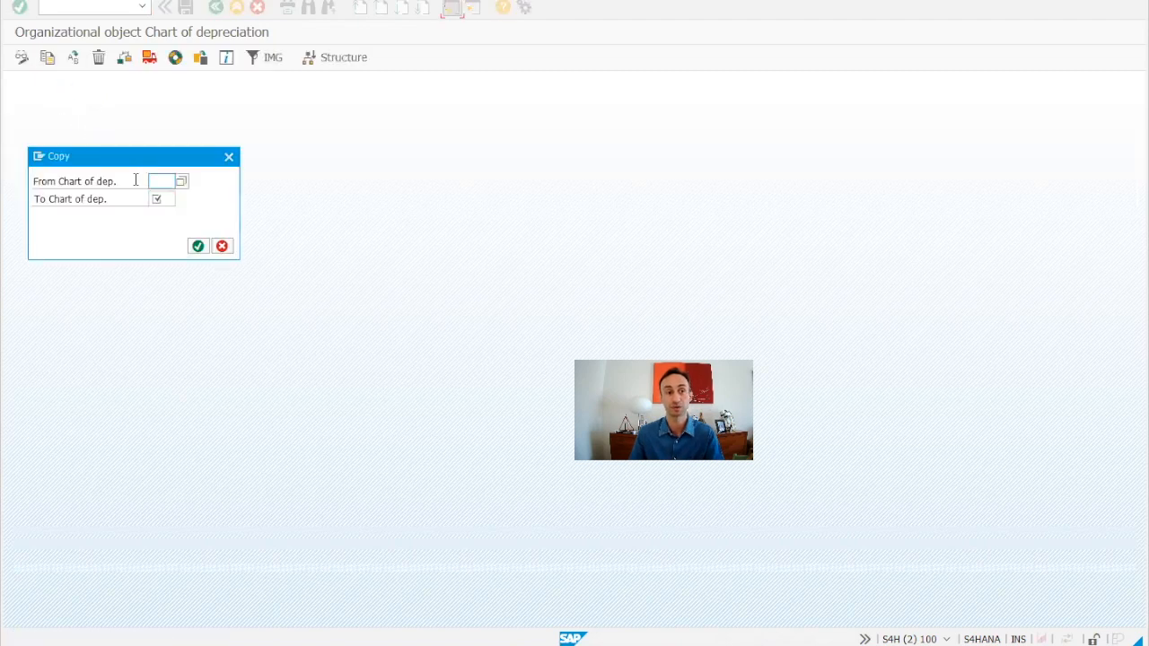
{"action": "type", "text": "1010"}
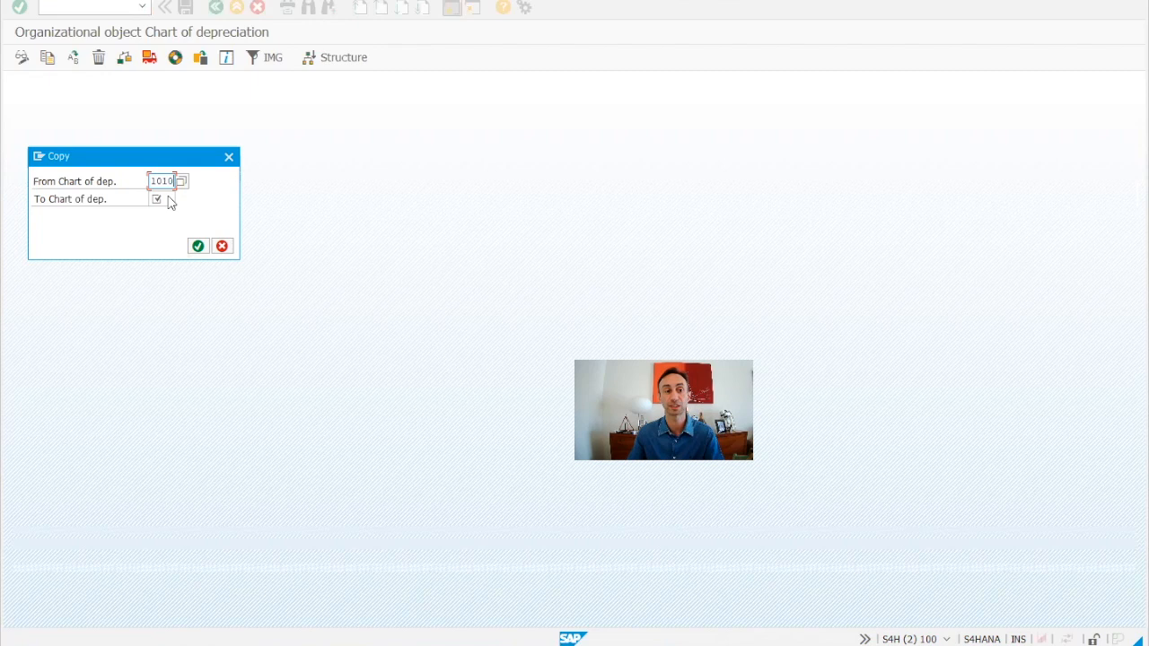
{"action": "left_click", "coordinate": [167, 199]}
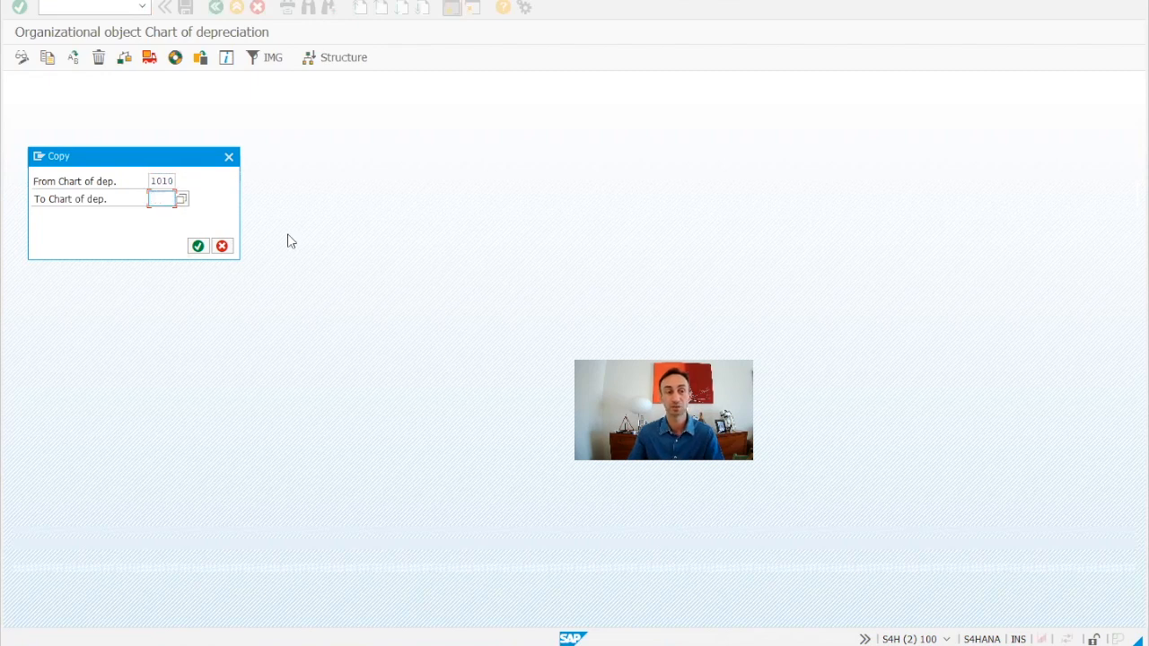
{"action": "type", "text": "DE99"}
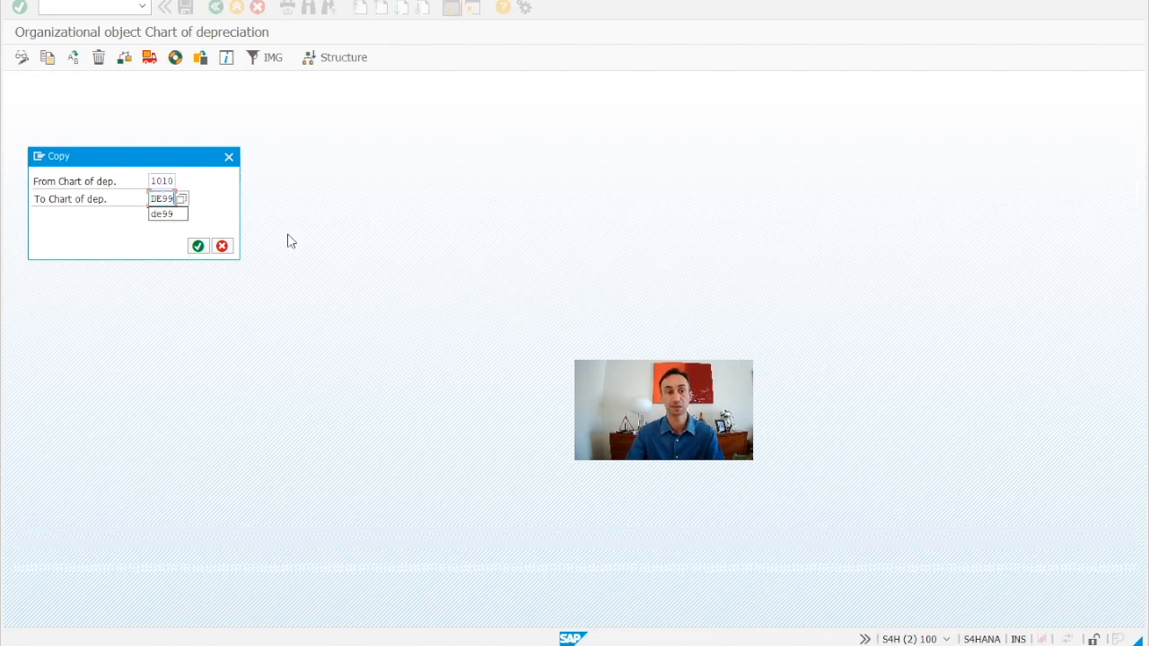
{"action": "left_click", "coordinate": [221, 199]}
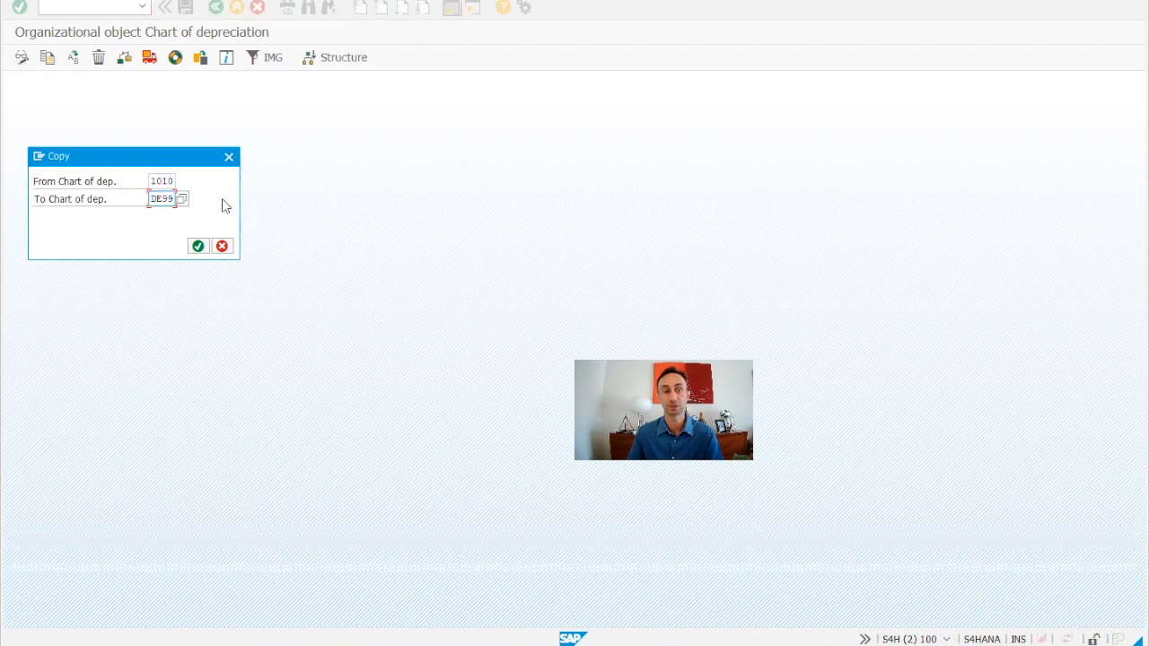
{"action": "left_click", "coordinate": [198, 247]}
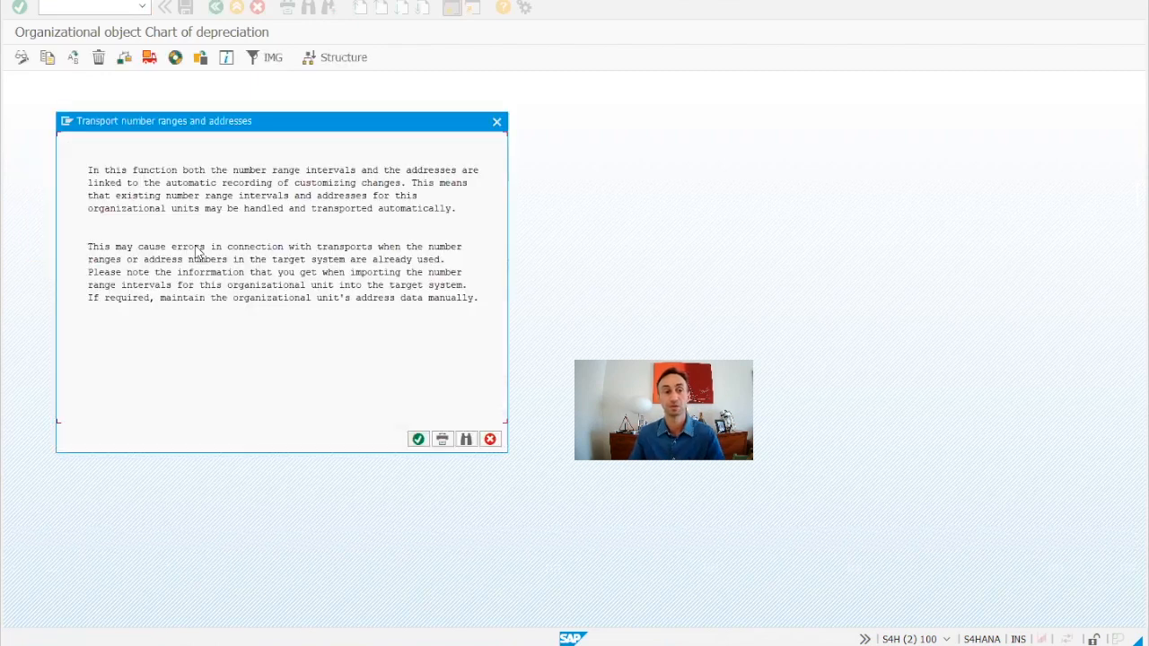
Accept the number-range transport notices and assign the copy to the existing customizing request.
{"action": "left_click", "coordinate": [419, 439]}
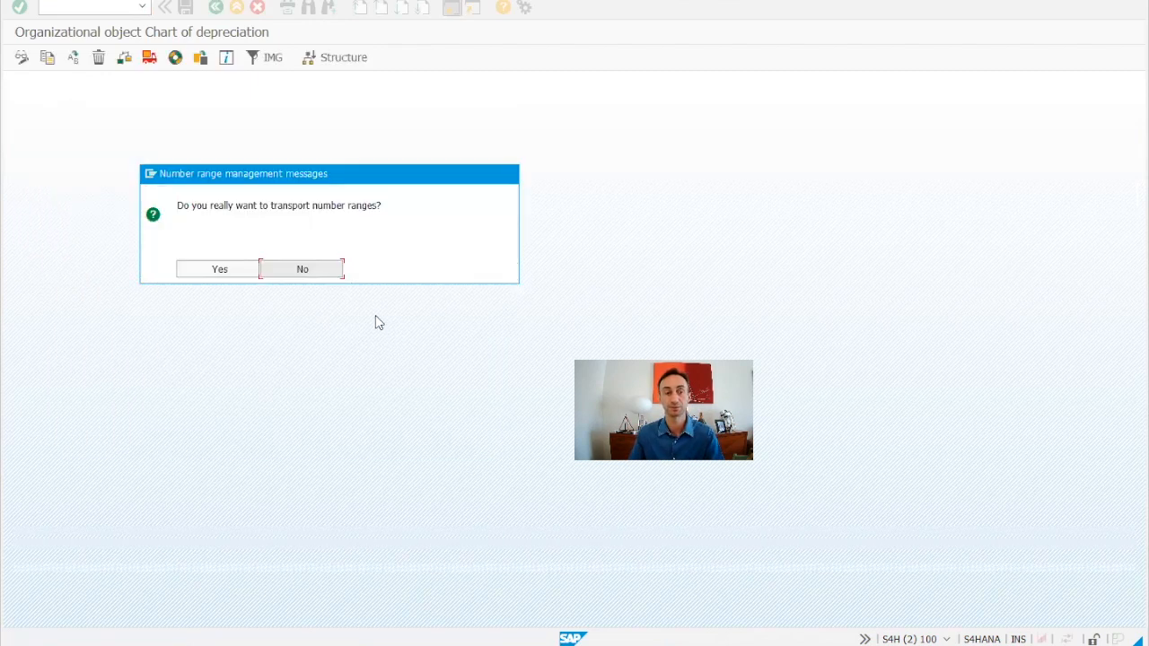
{"action": "left_click", "coordinate": [229, 273]}
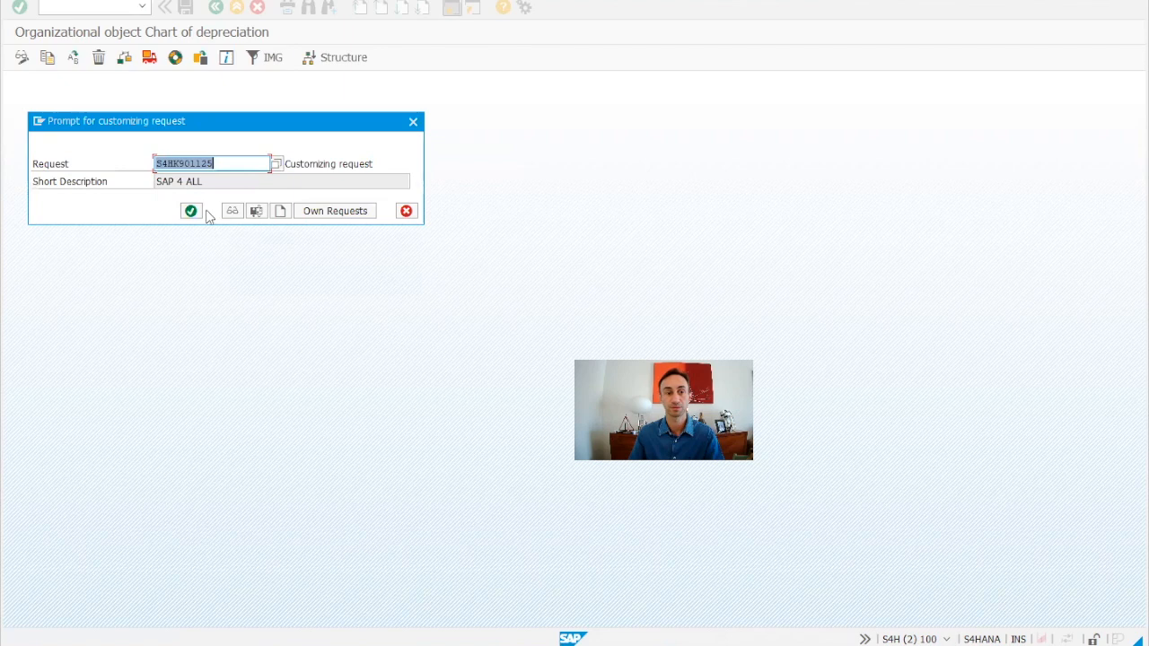
{"action": "left_click", "coordinate": [194, 214]}
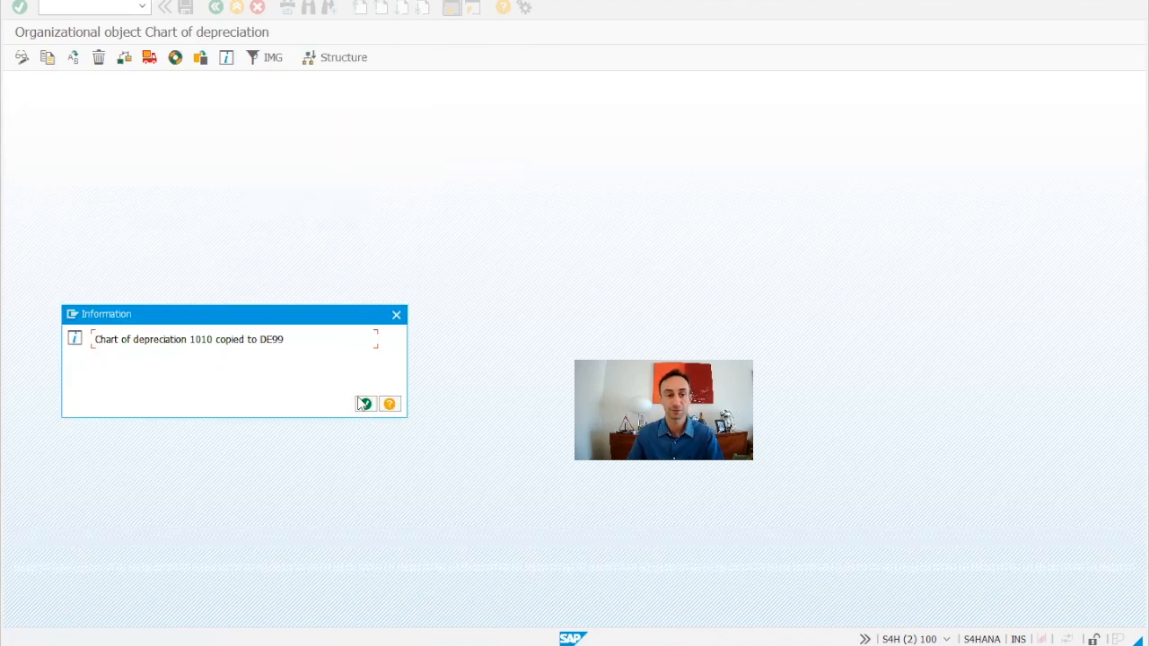
{"action": "left_click", "coordinate": [365, 406]}
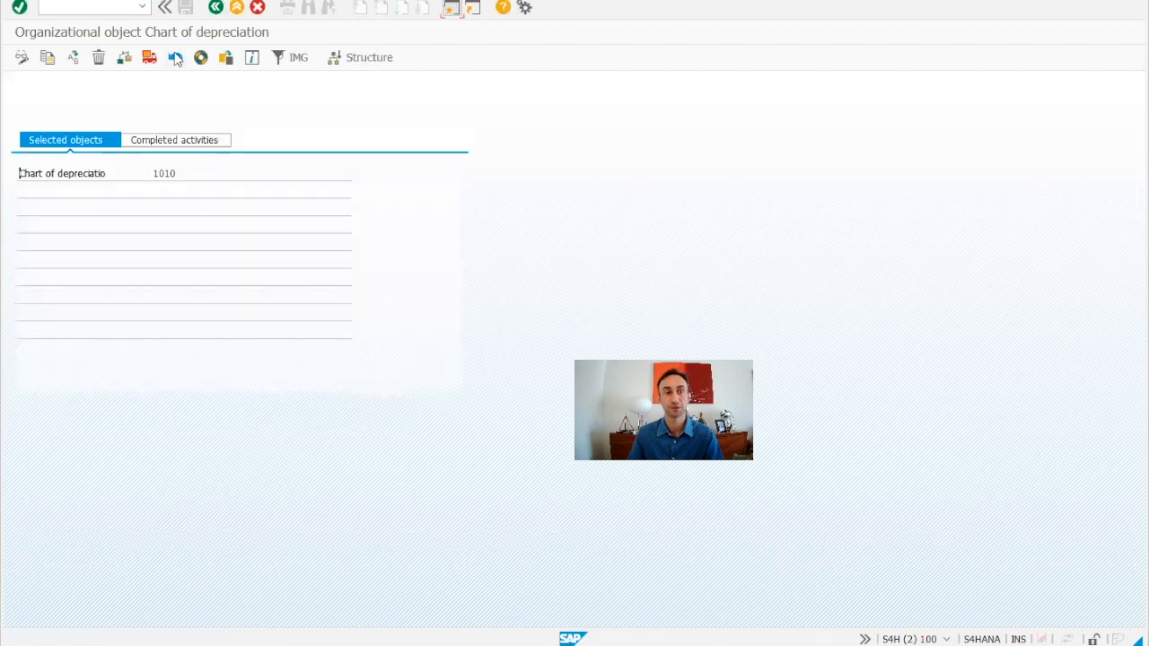
Open Specify Description of Chart of Depreciation and scroll to the DE99 entry.
{"action": "left_click", "coordinate": [176, 59]}
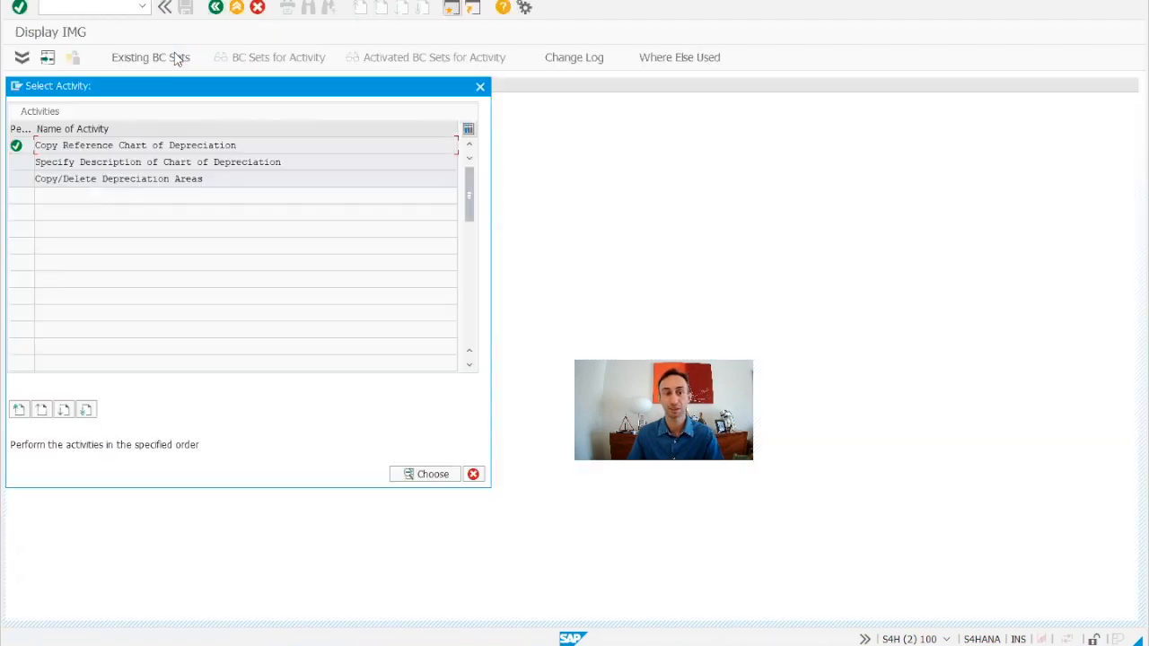
{"action": "double_click", "coordinate": [106, 161]}
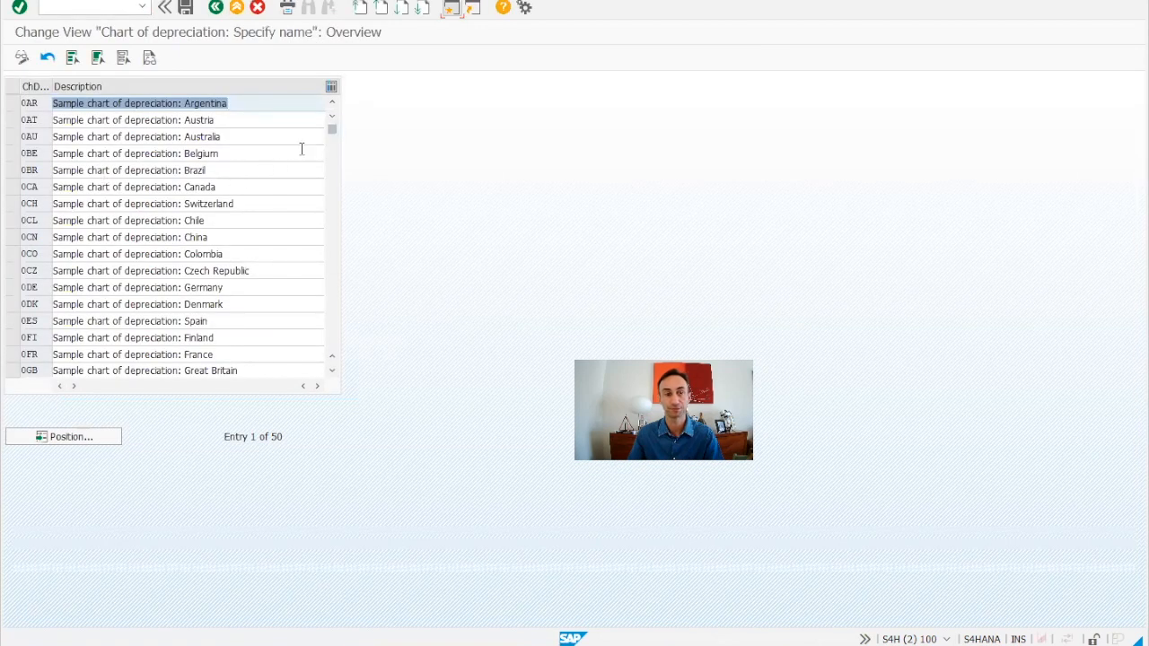
{"action": "left_click_drag", "start_coordinate": [345, 342], "coordinate": [286, 342]}
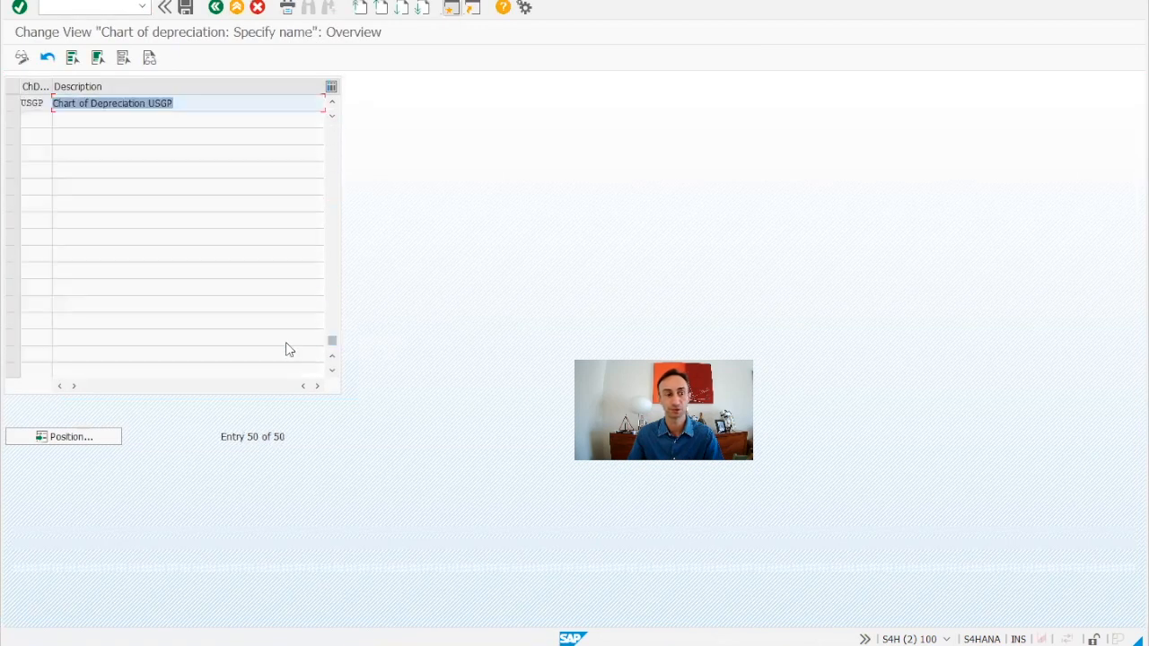
{"action": "scroll", "coordinate": [141, 308], "scroll_direction": "up", "scroll_amount": 3}
{"action": "scroll", "coordinate": [51, 254], "scroll_direction": "up", "scroll_amount": 4}
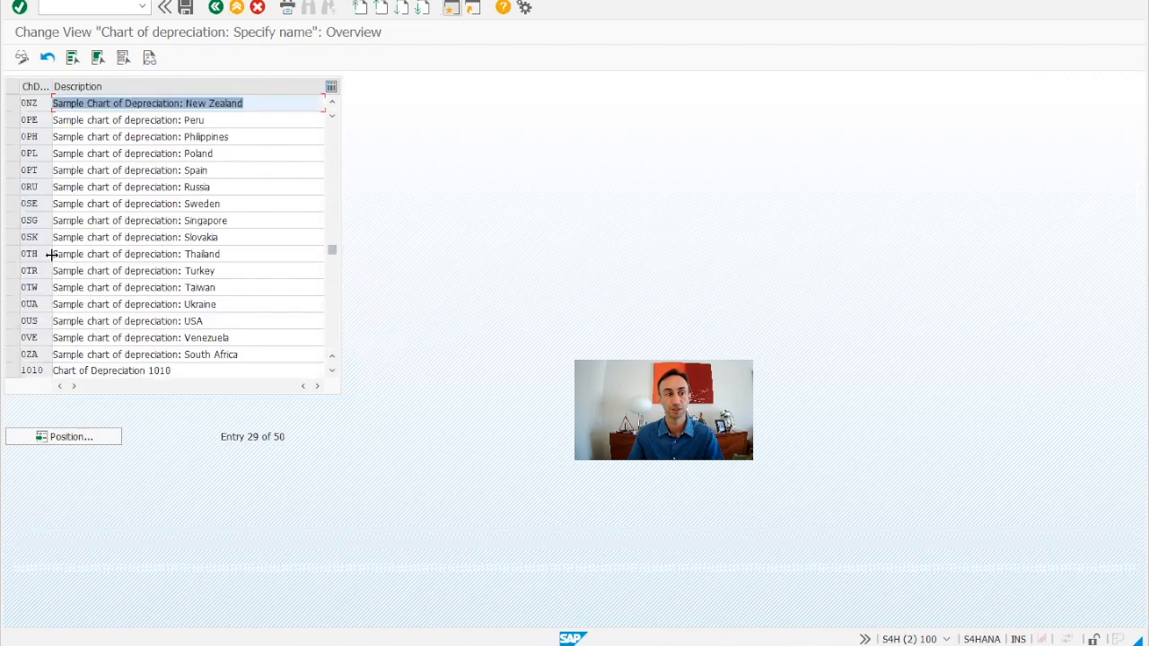
{"action": "scroll", "coordinate": [99, 308], "scroll_direction": "down", "scroll_amount": 1}
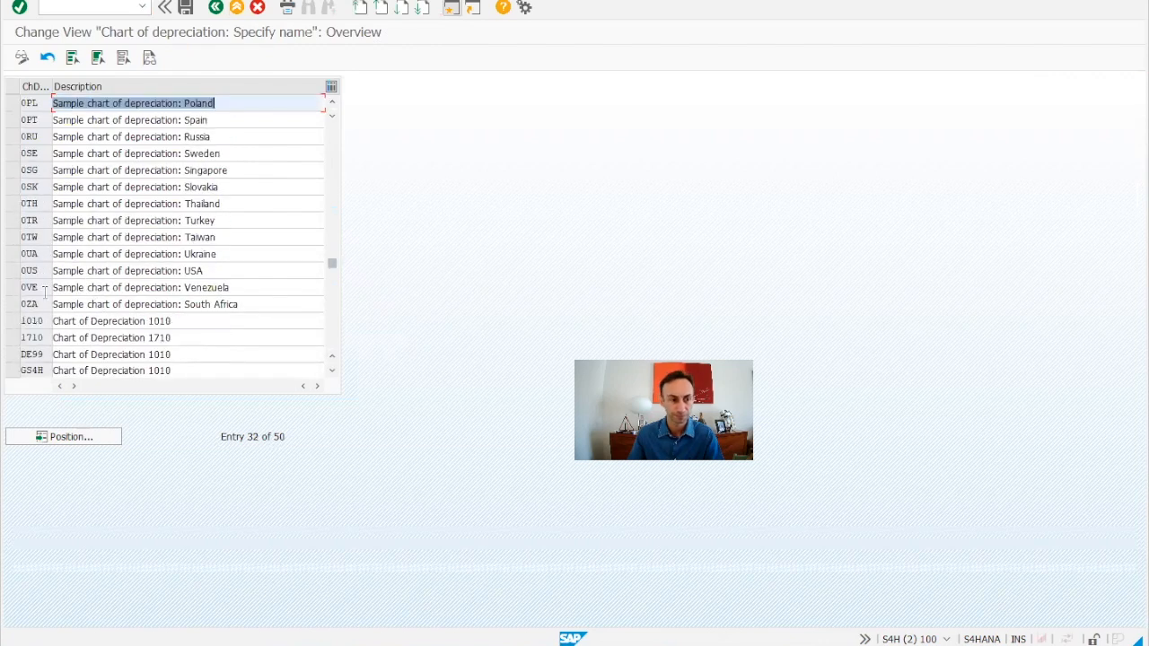
{"action": "scroll", "coordinate": [52, 302], "scroll_direction": "down", "scroll_amount": 1}
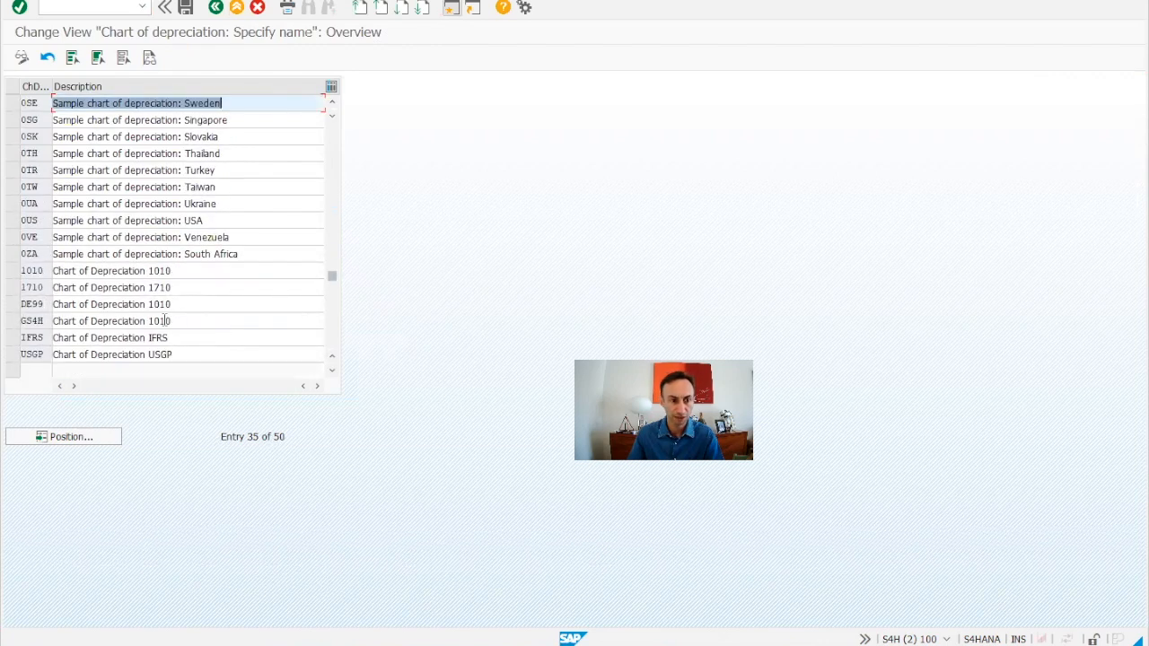
Rename DE99's description to Chart of Dep. SAP 4 ALL and save it to the customizing request.
{"action": "left_click_drag", "start_coordinate": [200, 304], "coordinate": [43, 303]}
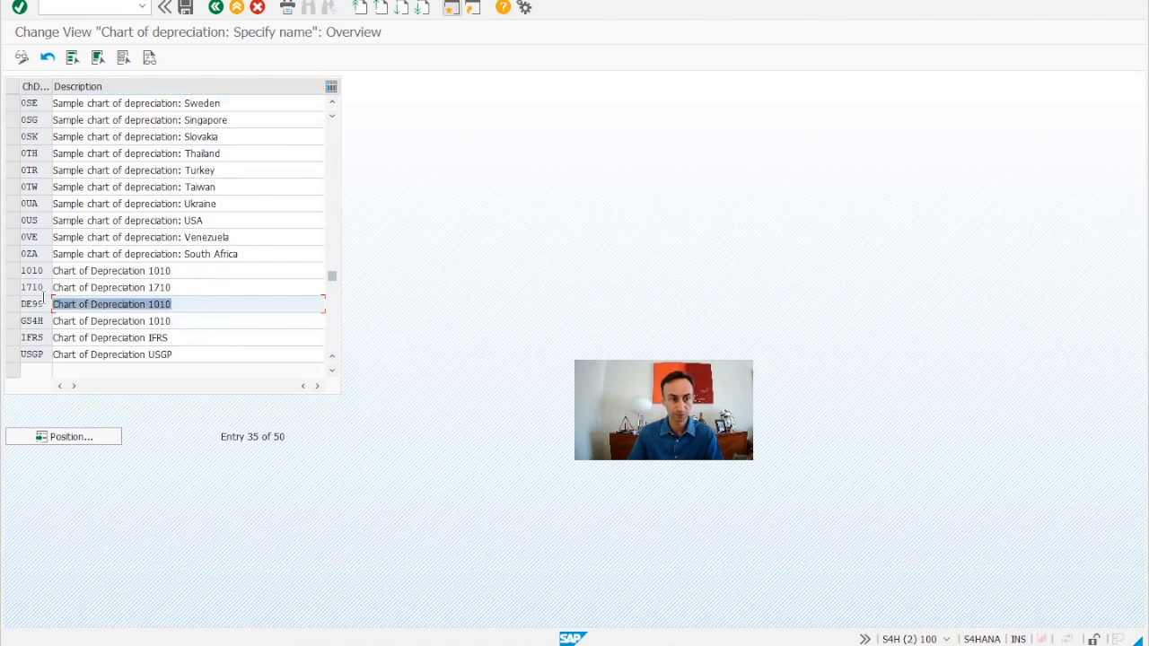
{"action": "left_click", "coordinate": [184, 304]}
{"action": "key", "text": "BackSpace"}
{"action": "key", "text": "BackSpace"}
{"action": "key", "text": "BackSpace"}
{"action": "key", "text": "BackSpace"}
{"action": "key", "text": "BackSpace"}
{"action": "key", "text": "BackSpace"}
{"action": "key", "text": "BackSpace"}
{"action": "key", "text": "BackSpace"}
{"action": "key", "text": "BackSpace"}
{"action": "key", "text": "BackSpace"}
{"action": "key", "text": "BackSpace"}
{"action": "key", "text": "BackSpace"}
{"action": "key", "text": "BackSpace"}
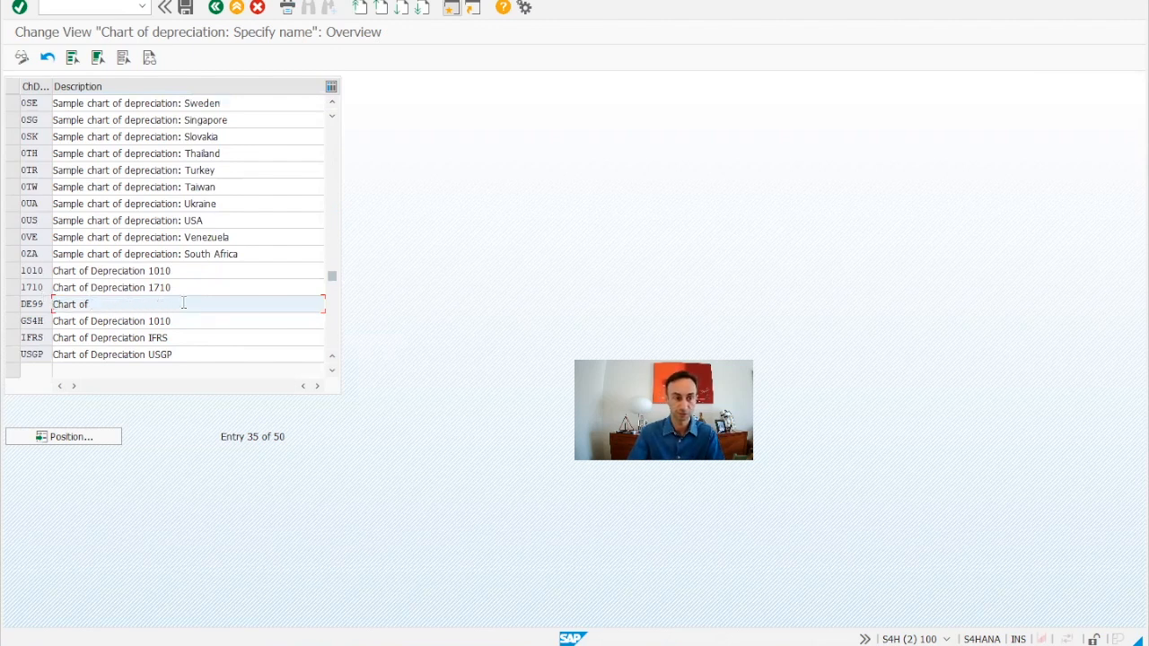
{"action": "type", "text": "Dep. S"}
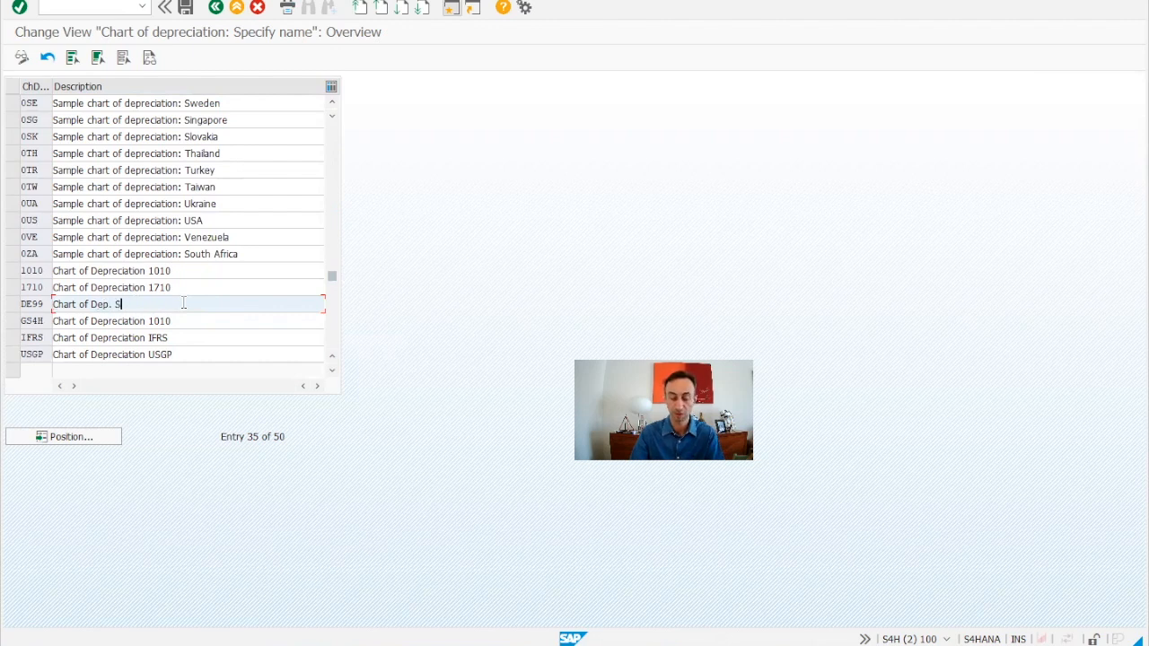
{"action": "type", "text": "AP 4 ALL"}
{"action": "key", "text": "ctrl+s"}
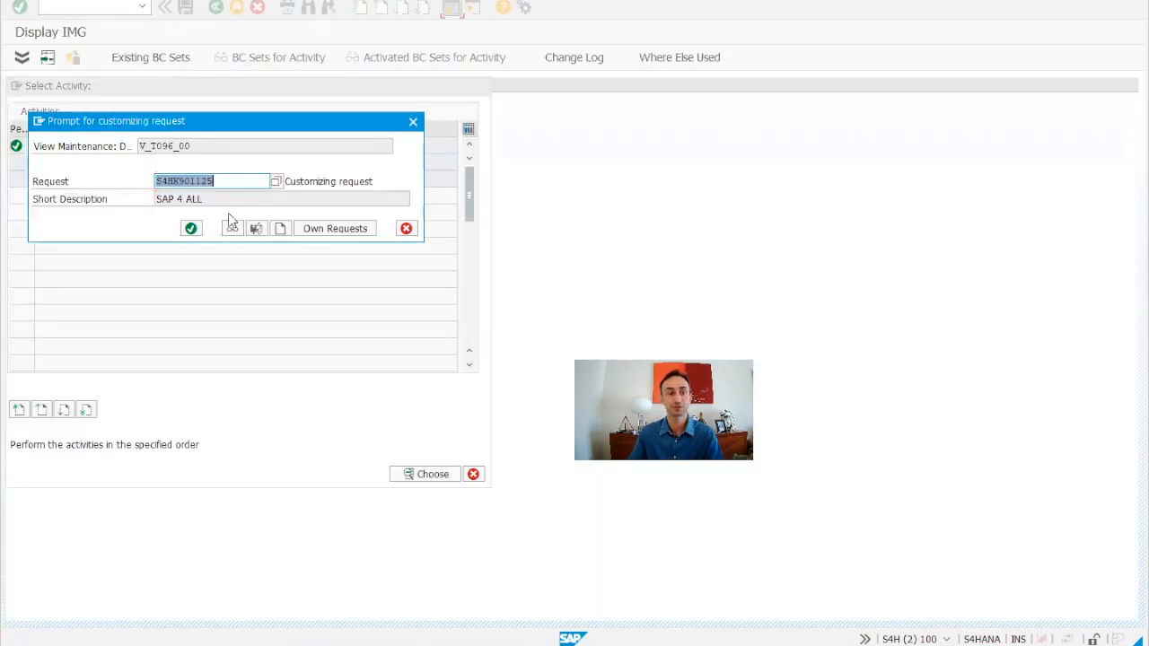
{"action": "left_click", "coordinate": [192, 230]}
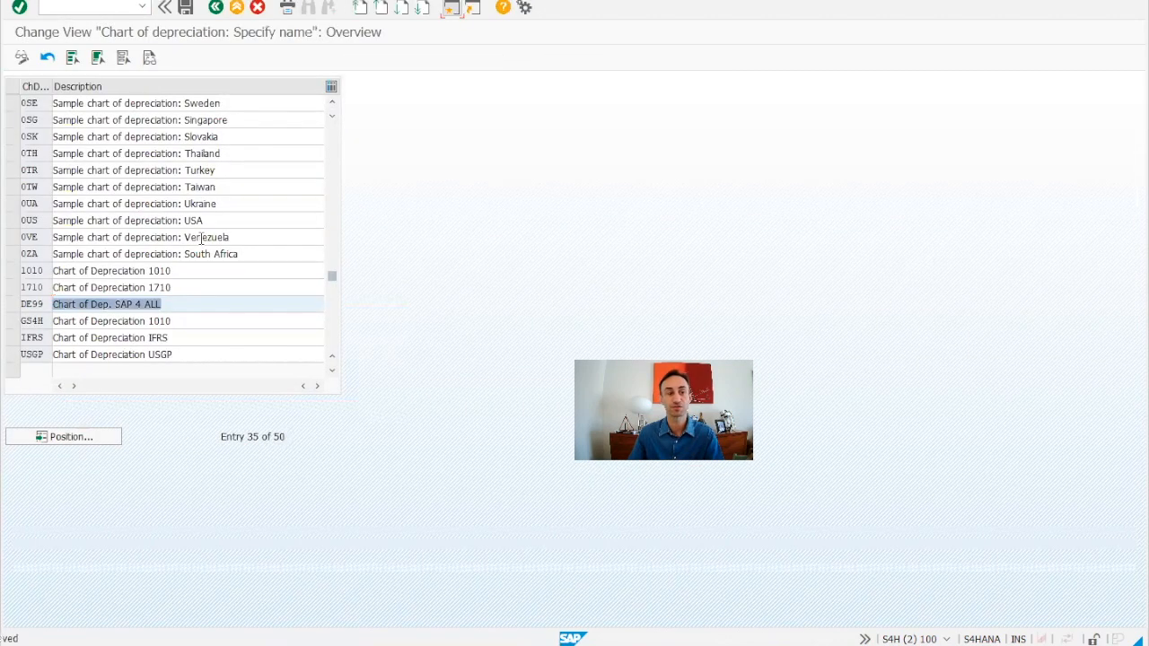
Open Copy/Delete Depreciation Areas for chart DE99 and examine Book Depreciation's target group and accounting principle.
{"action": "key", "text": "F3"}
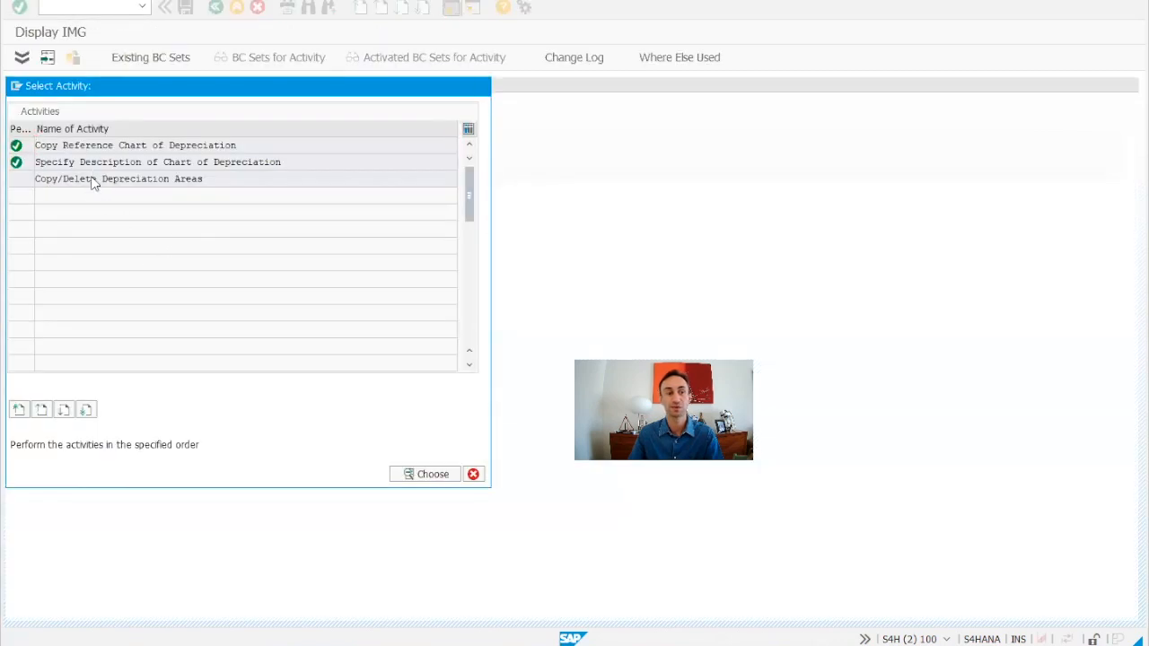
{"action": "double_click", "coordinate": [94, 180]}
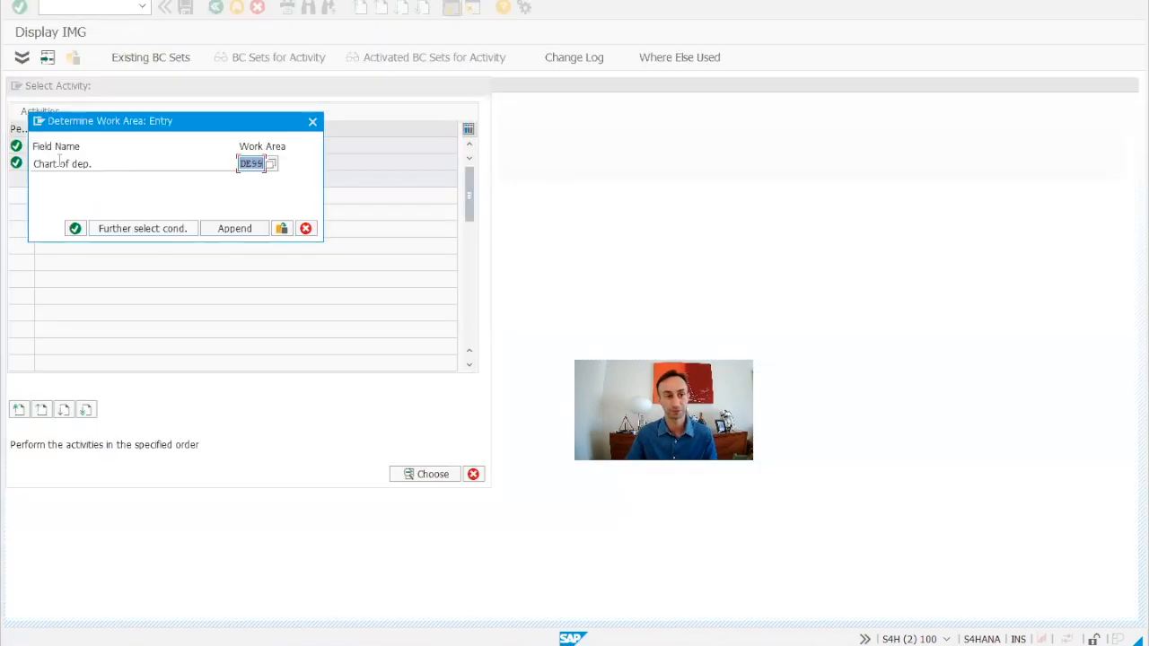
{"action": "left_click", "coordinate": [75, 228]}
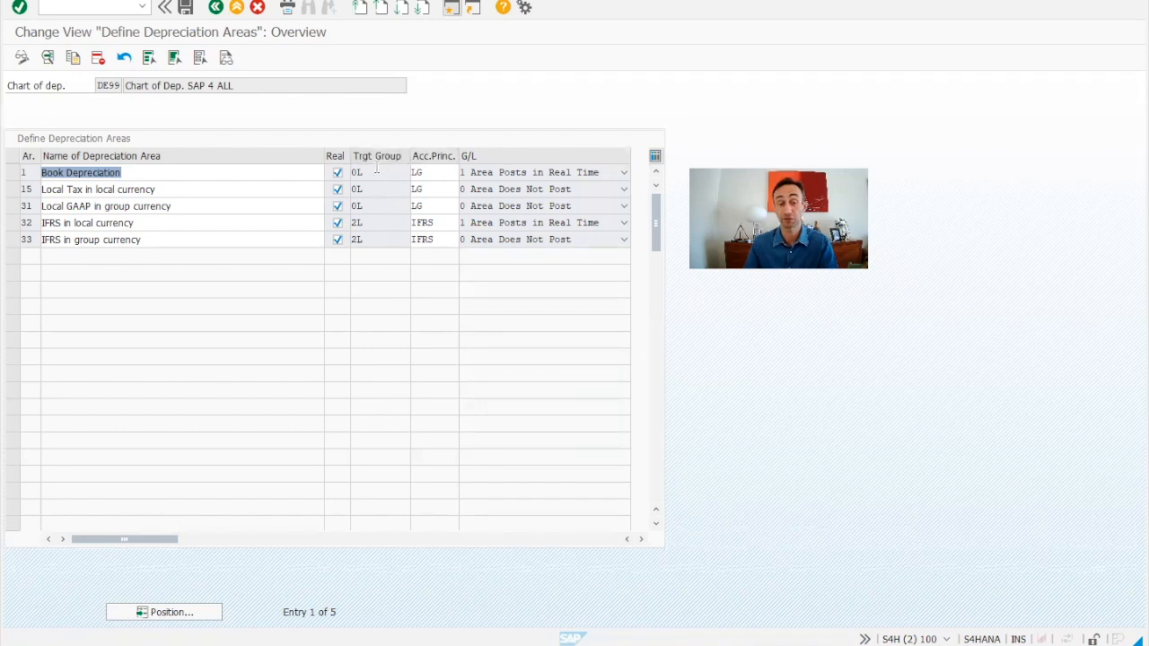
{"action": "left_click", "coordinate": [428, 172]}
{"action": "left_click", "coordinate": [381, 171]}
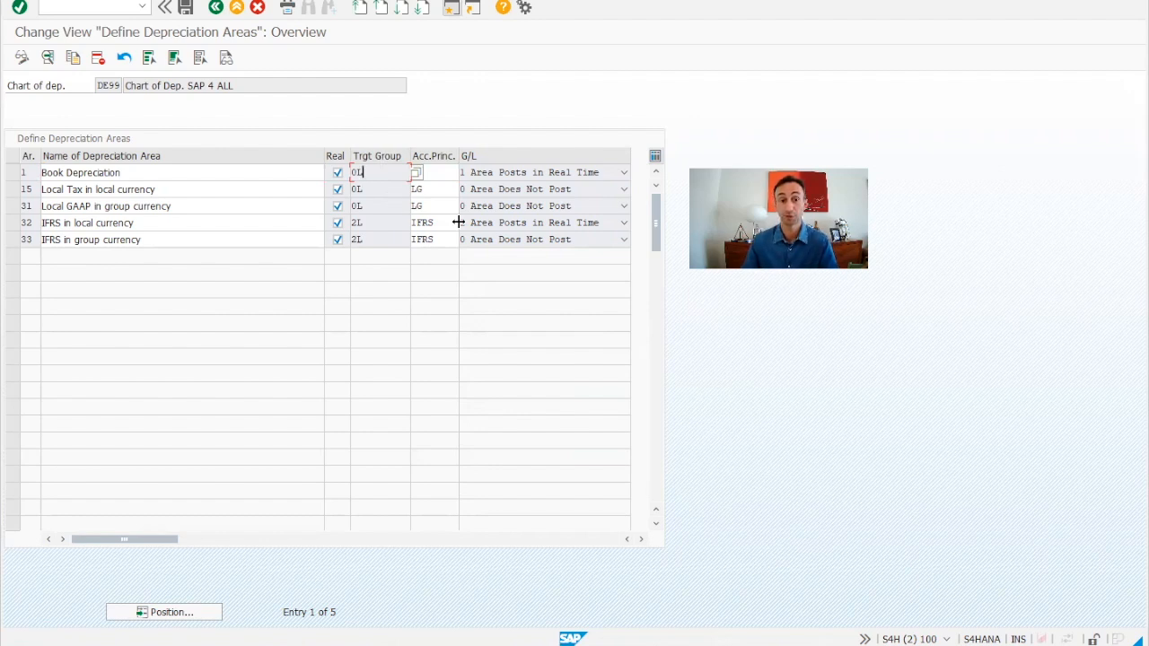
{"action": "left_click", "coordinate": [453, 174]}
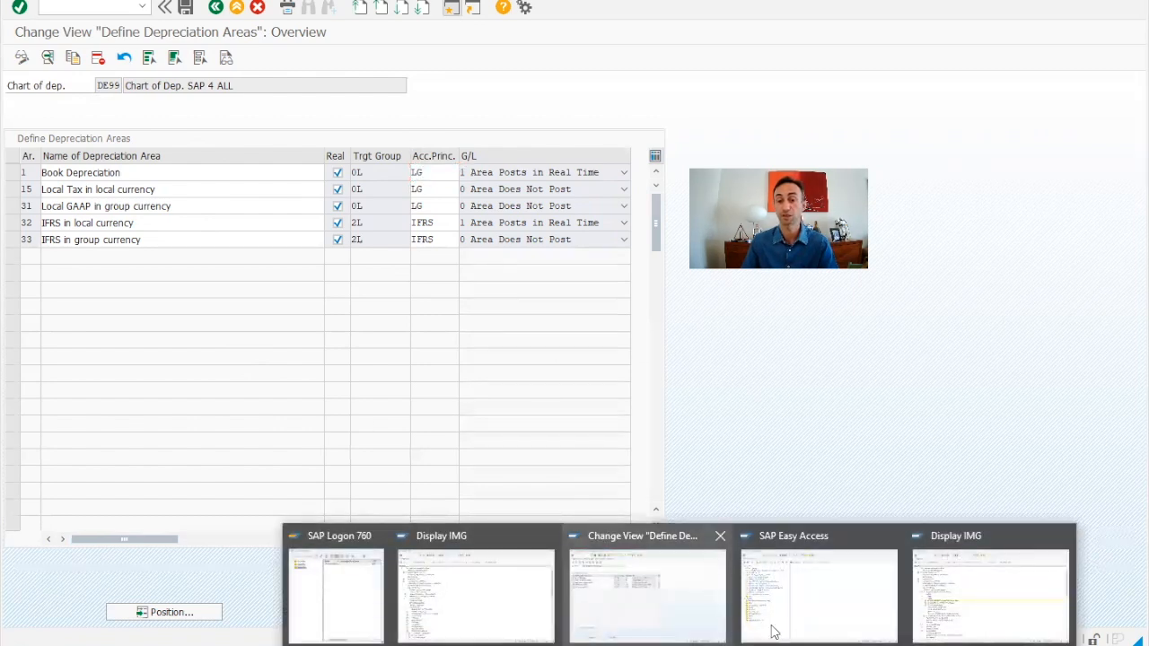
Switch to the other IMG window and review the Financial Accounting global ledger settings.
{"action": "left_click", "coordinate": [979, 584]}
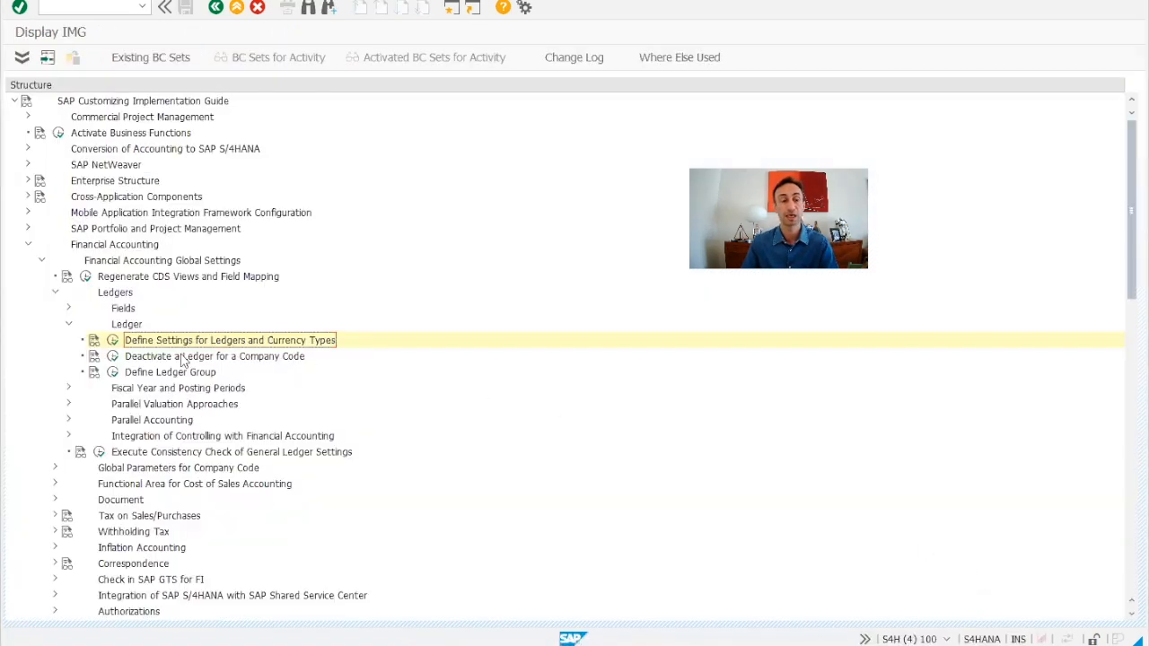
{"action": "left_click", "coordinate": [98, 245]}
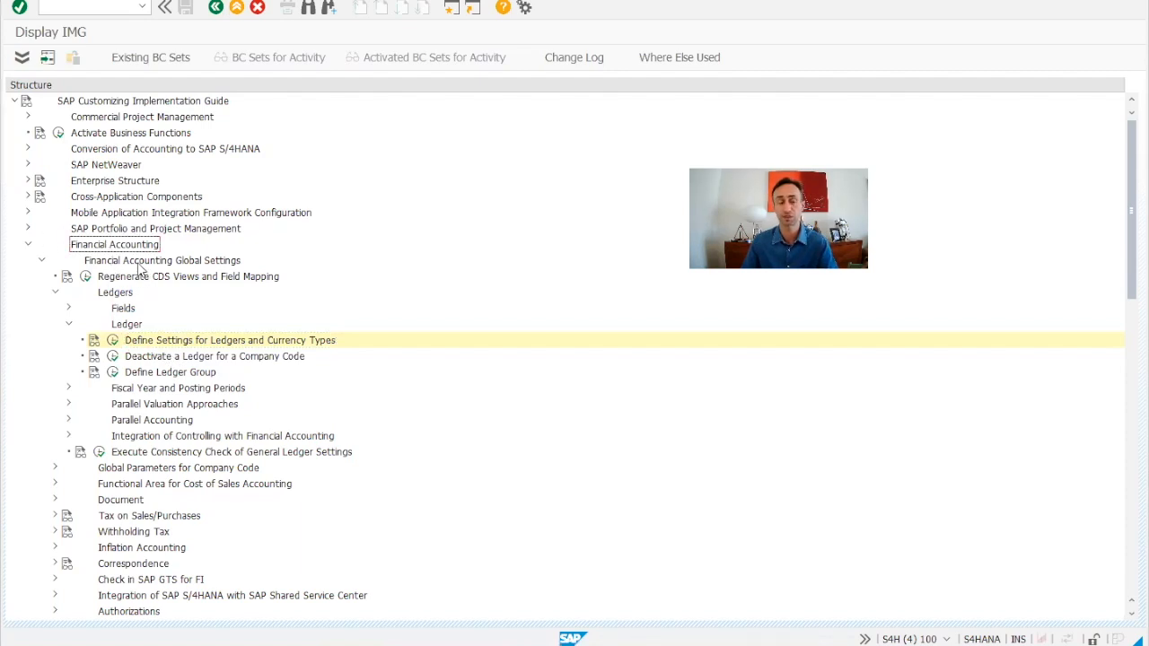
{"action": "left_click", "coordinate": [116, 262]}
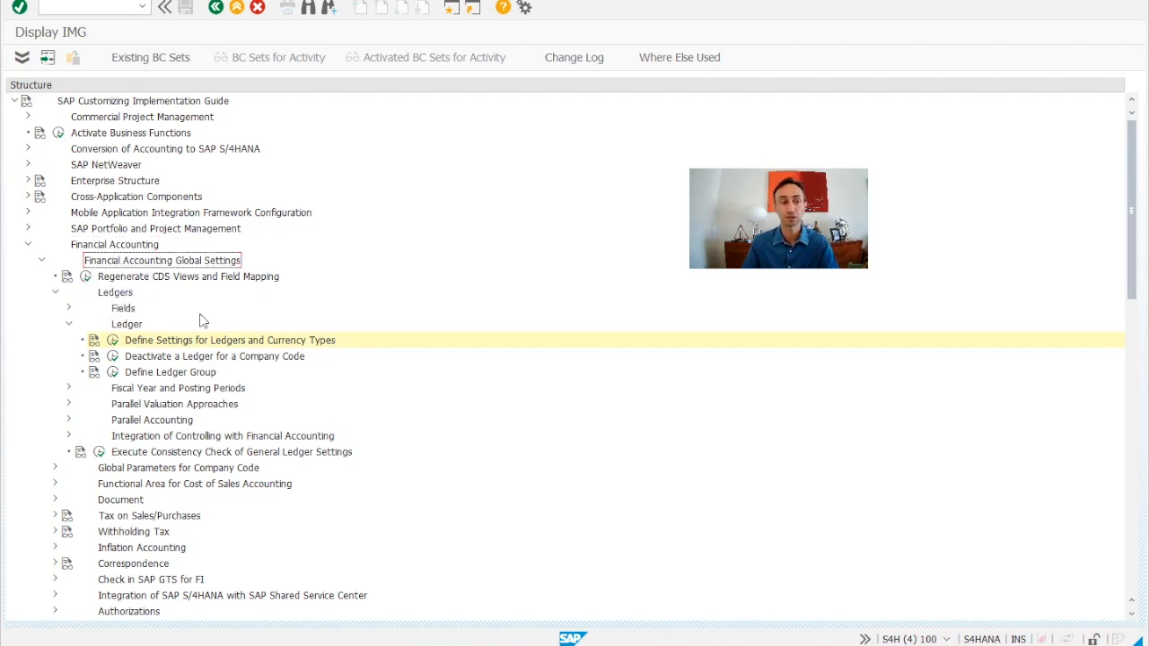
{"action": "left_click", "coordinate": [115, 294]}
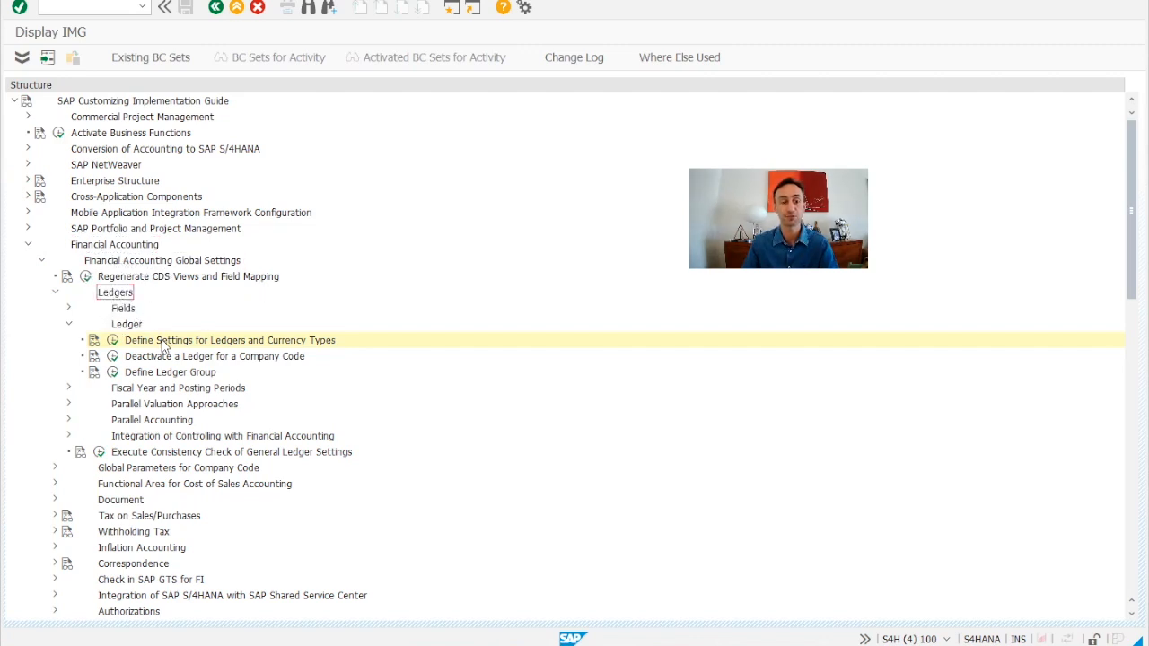
Open Define Settings for Ledgers and Currency Types and examine the company code settings of ledger 0E.
{"action": "left_click", "coordinate": [159, 342]}
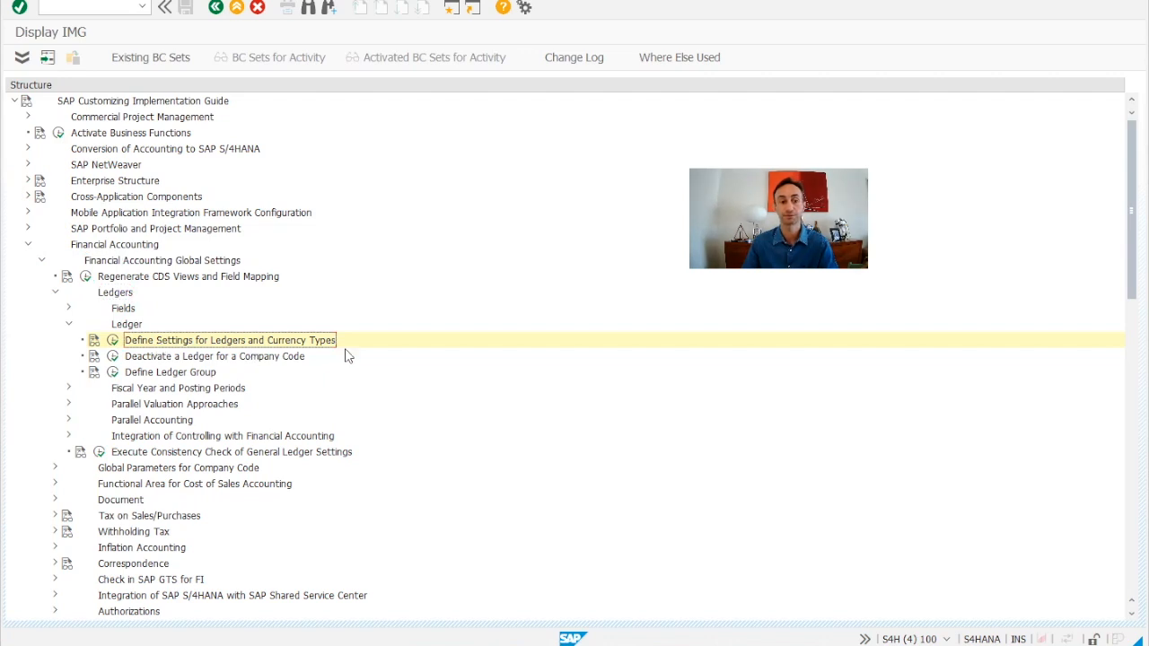
{"action": "left_click", "coordinate": [113, 341]}
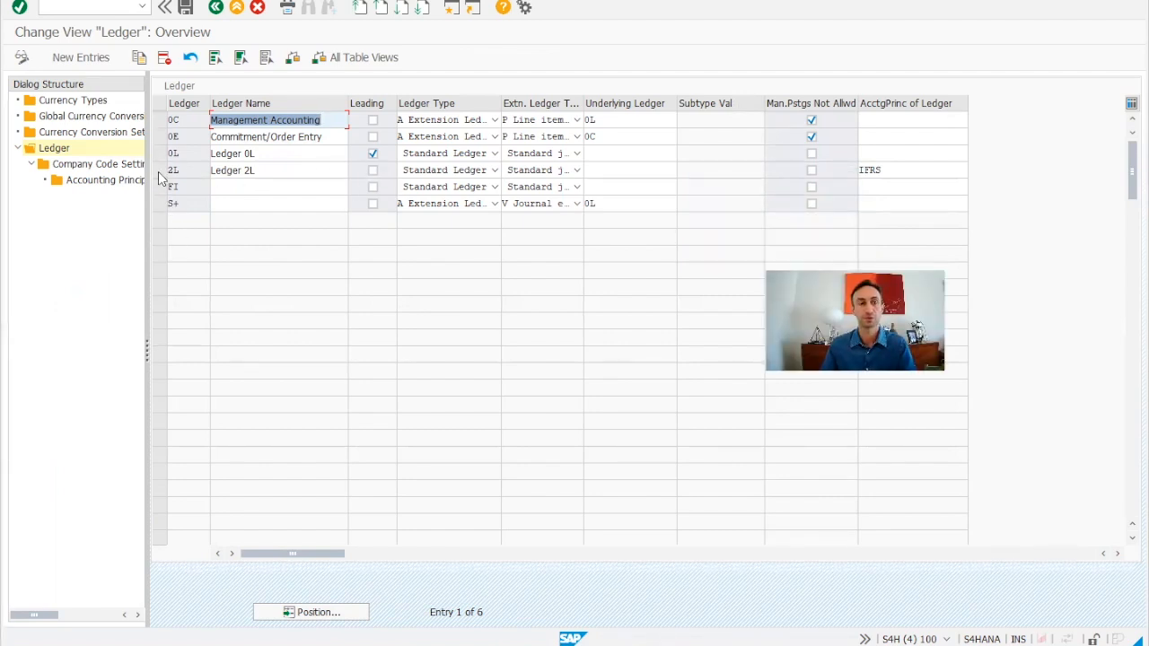
{"action": "left_click", "coordinate": [159, 136]}
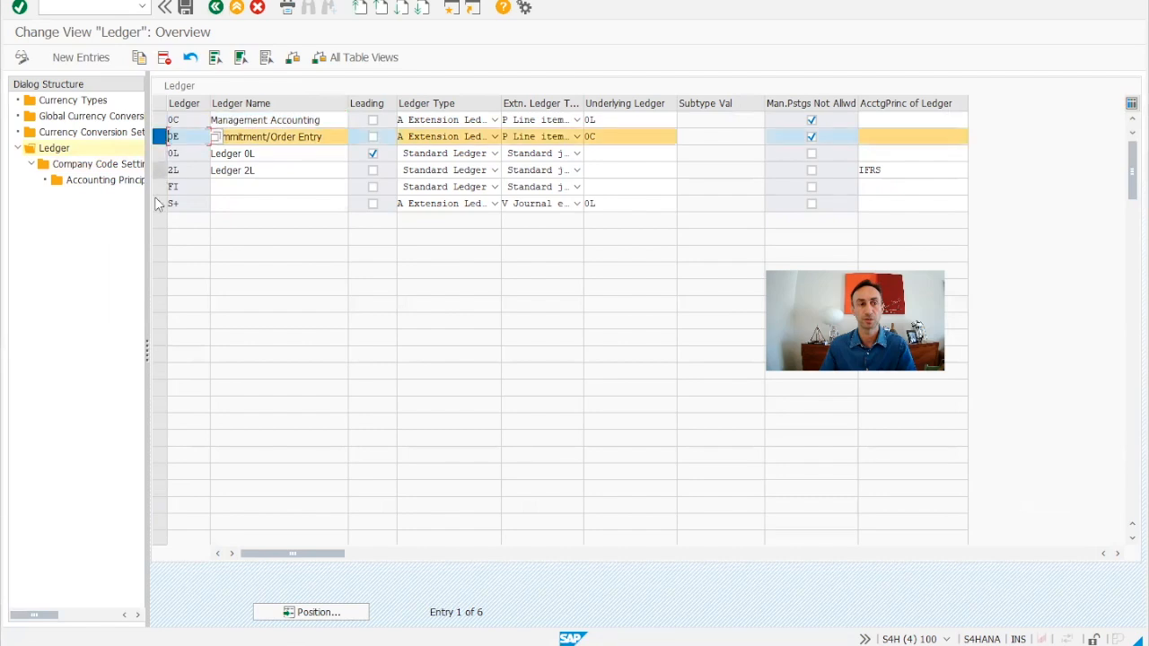
{"action": "double_click", "coordinate": [101, 164]}
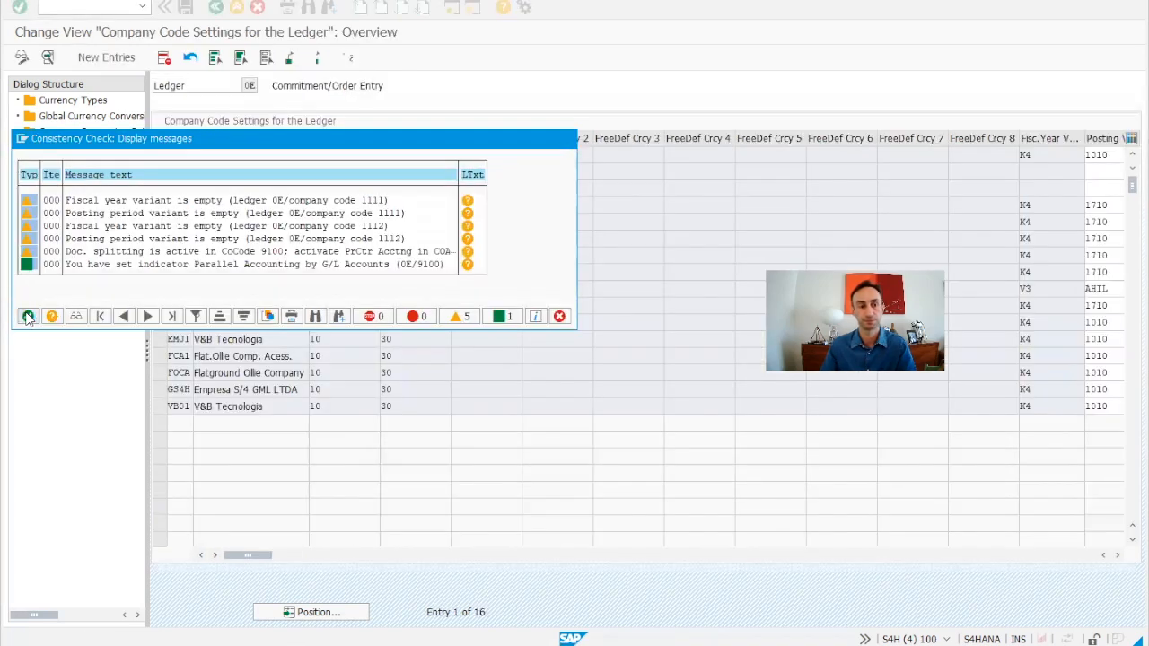
{"action": "left_click", "coordinate": [28, 316]}
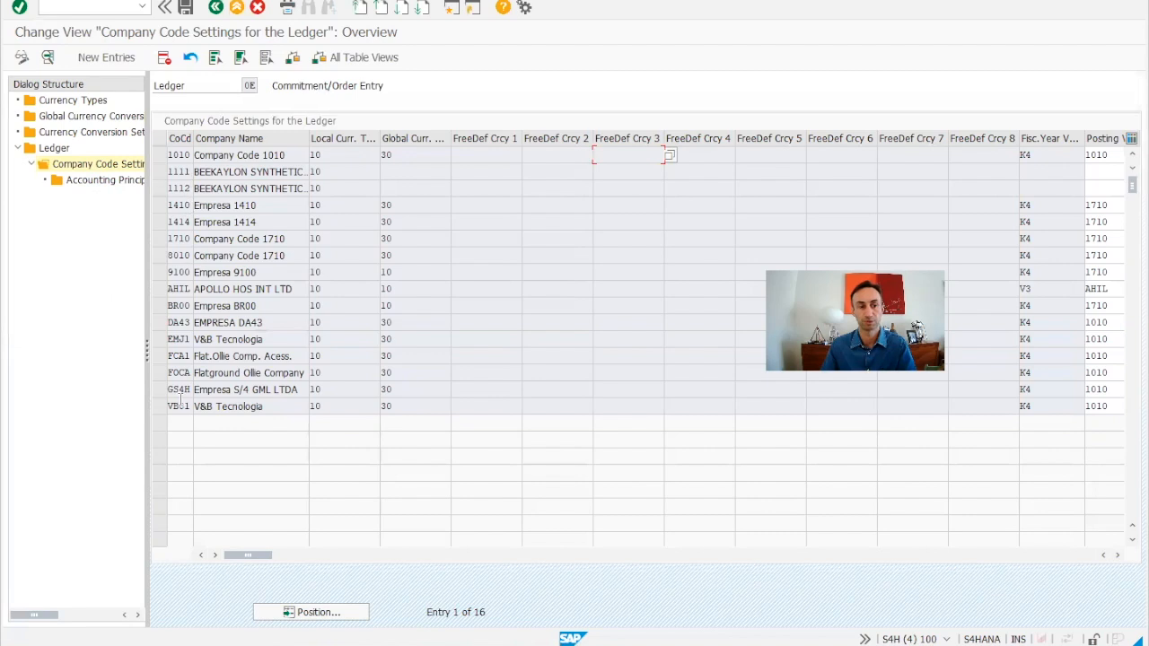
{"action": "left_click", "coordinate": [215, 7]}
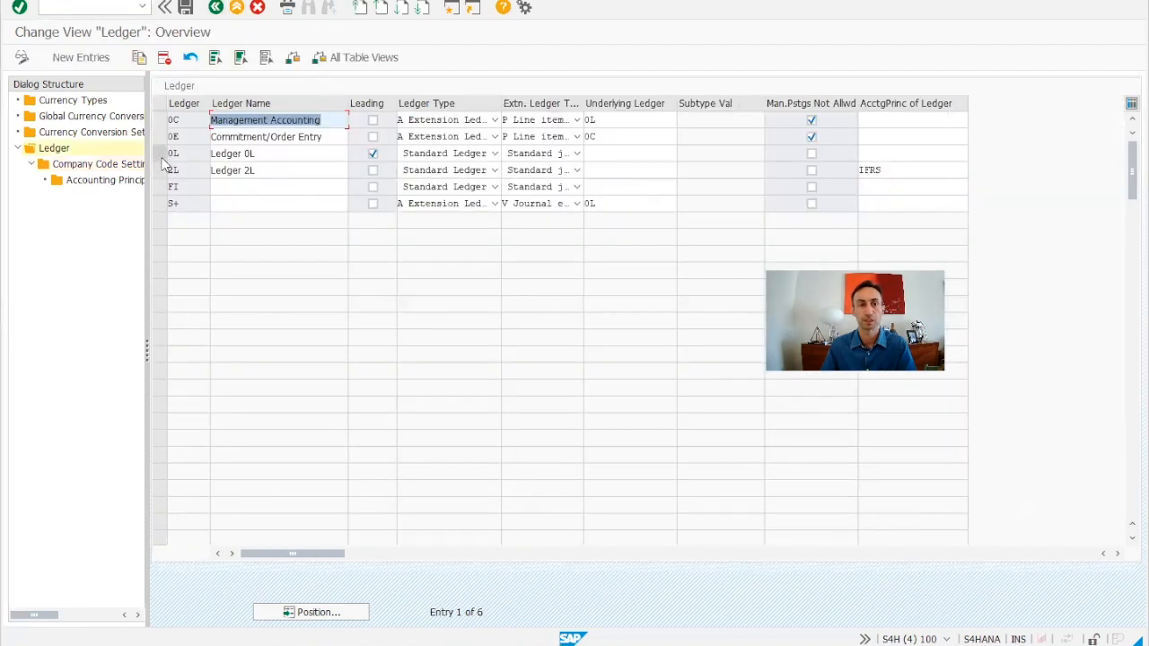
Examine the company code settings of ledger FI for company code ZBR1.
{"action": "left_click", "coordinate": [158, 154]}
{"action": "left_click", "coordinate": [159, 170]}
{"action": "left_click", "coordinate": [158, 187]}
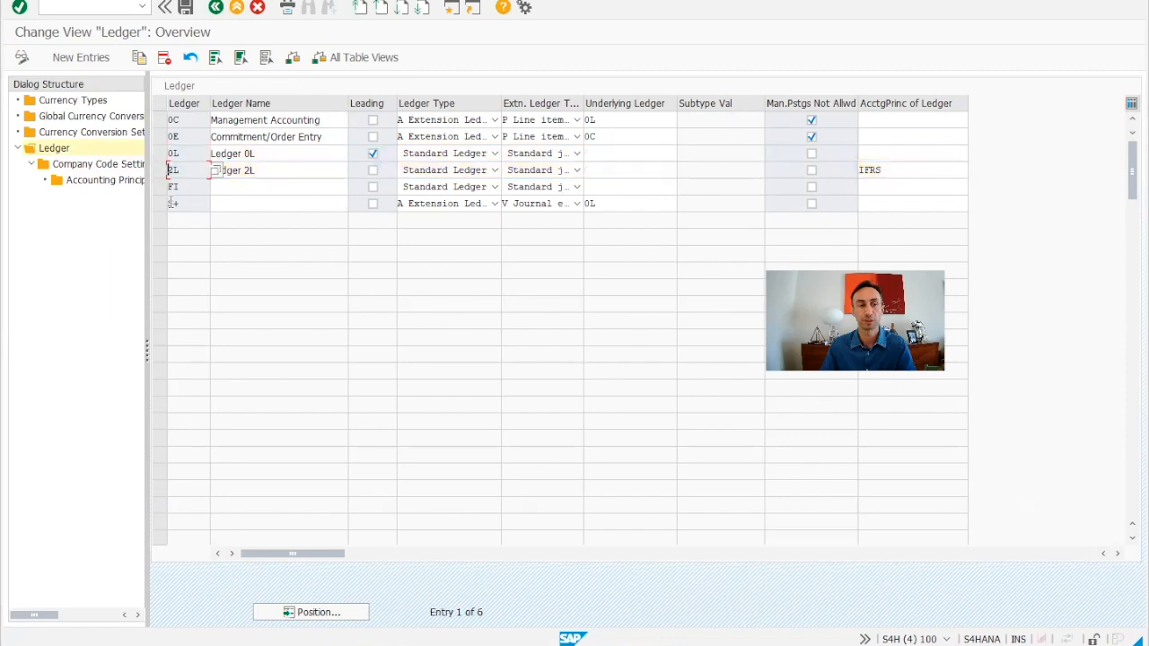
{"action": "double_click", "coordinate": [93, 165]}
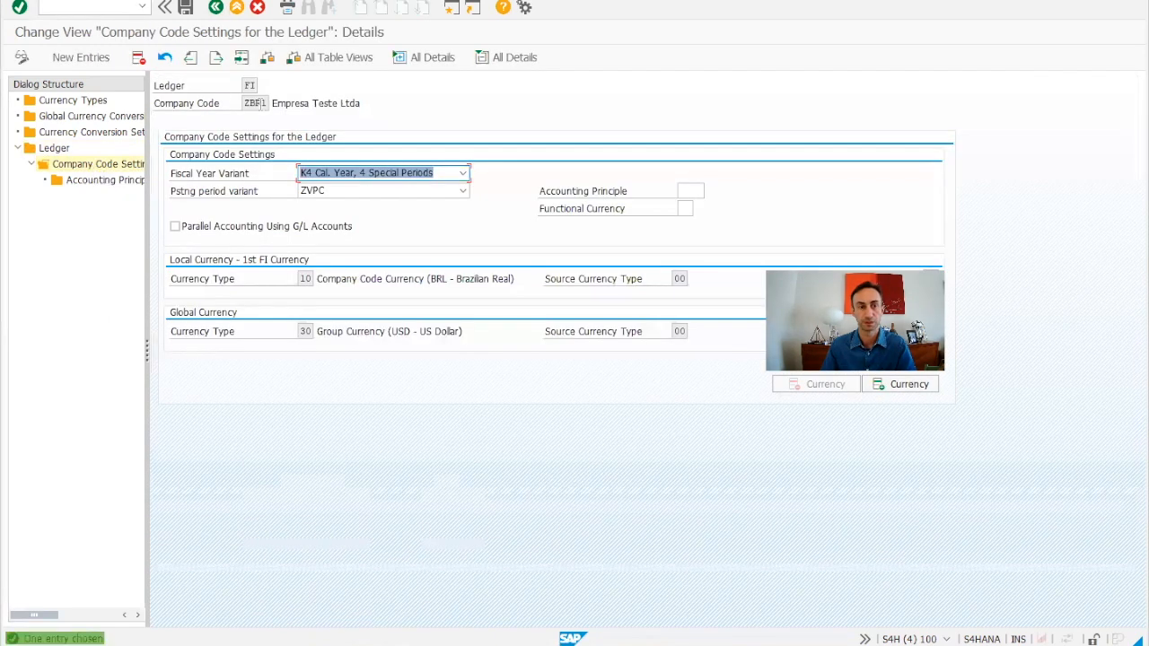
{"action": "left_click", "coordinate": [251, 104]}
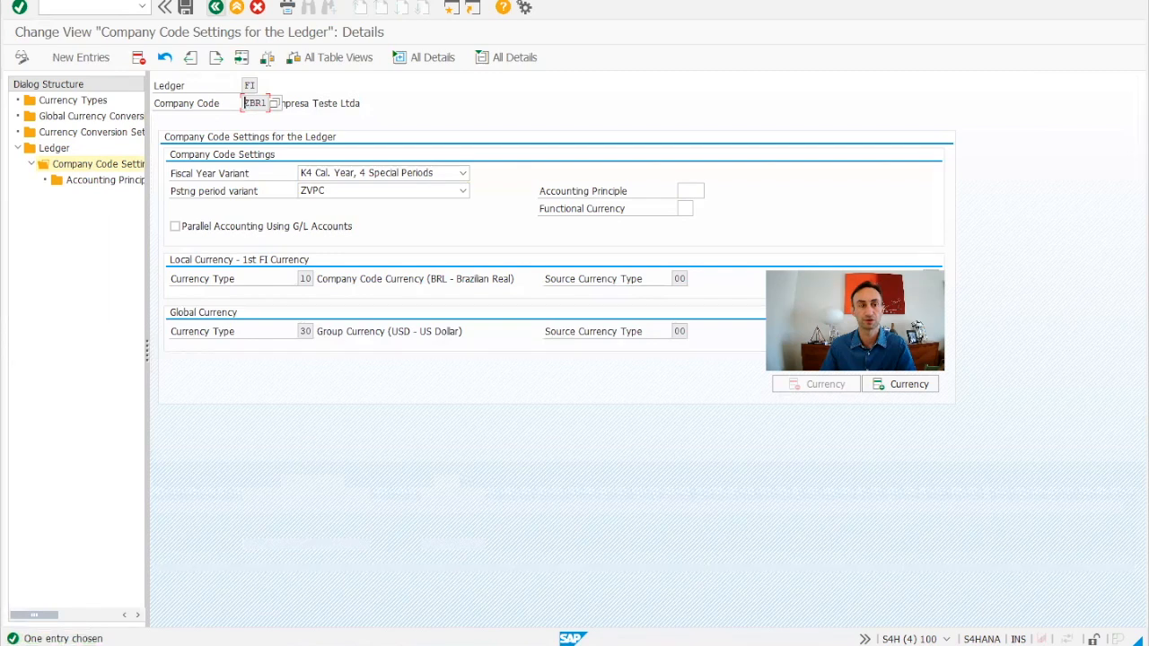
{"action": "left_click", "coordinate": [215, 7]}
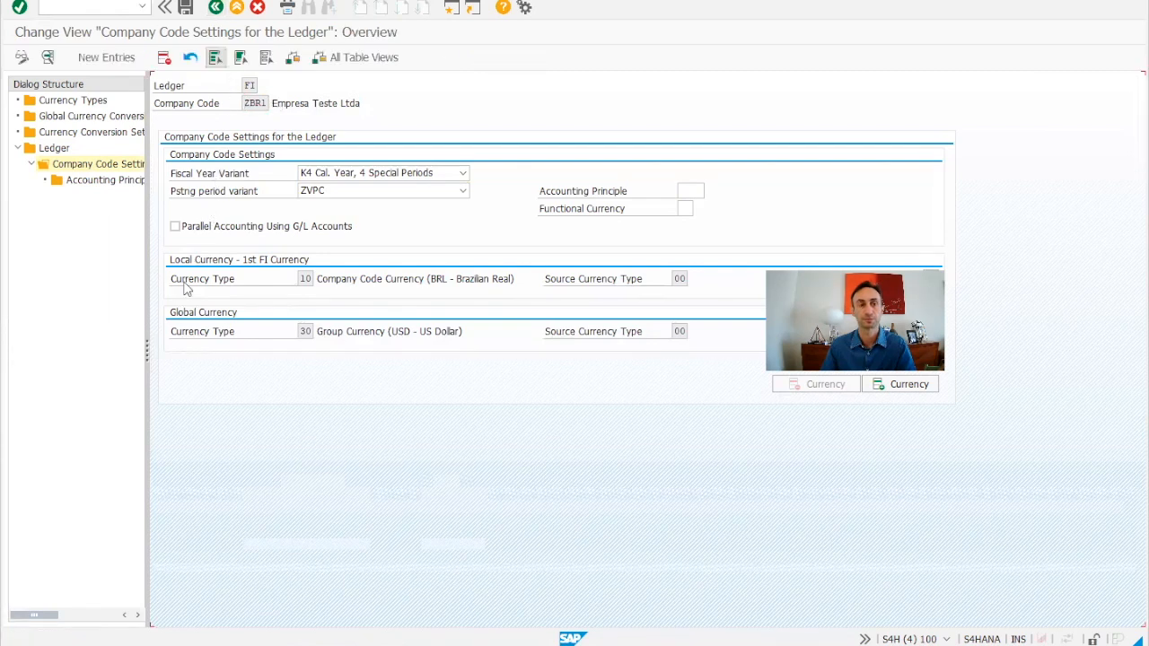
{"action": "key", "text": "F3"}
Examine the company code settings of ledger S+ and return to the ledger list.
{"action": "left_click", "coordinate": [164, 206]}
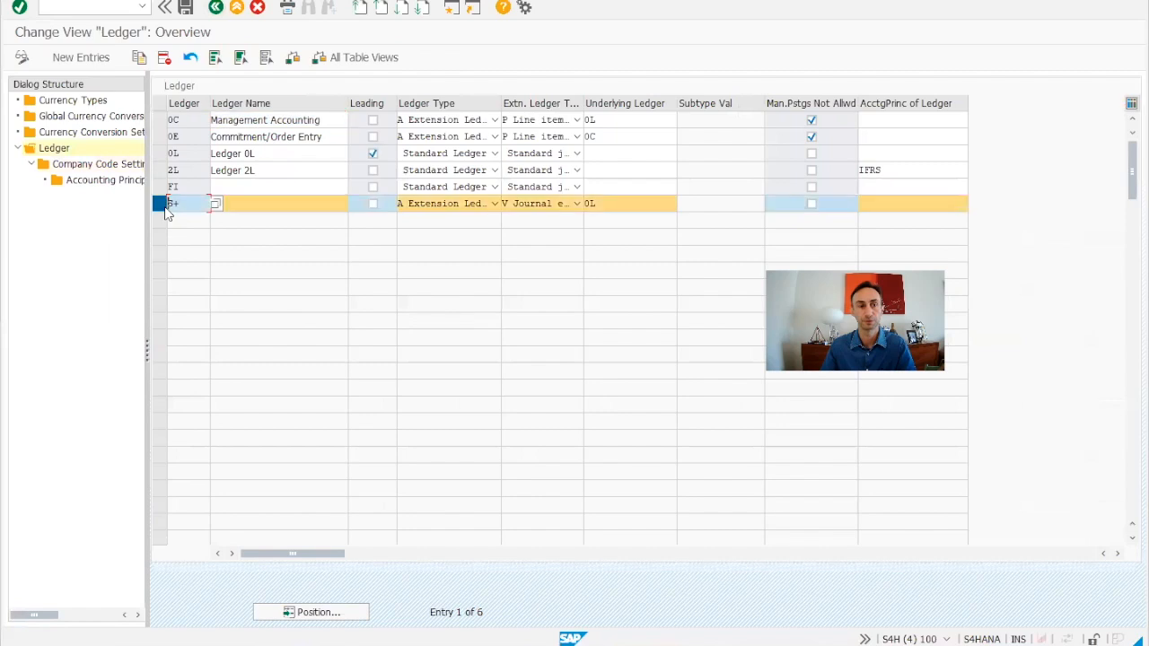
{"action": "double_click", "coordinate": [94, 165]}
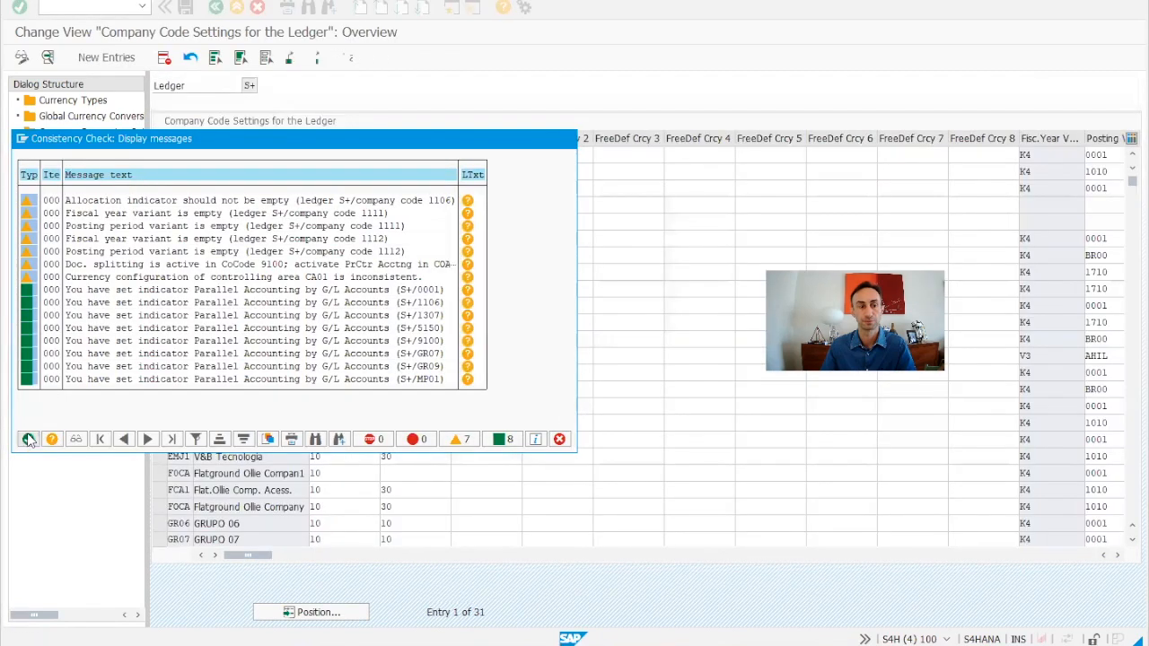
{"action": "left_click", "coordinate": [27, 439]}
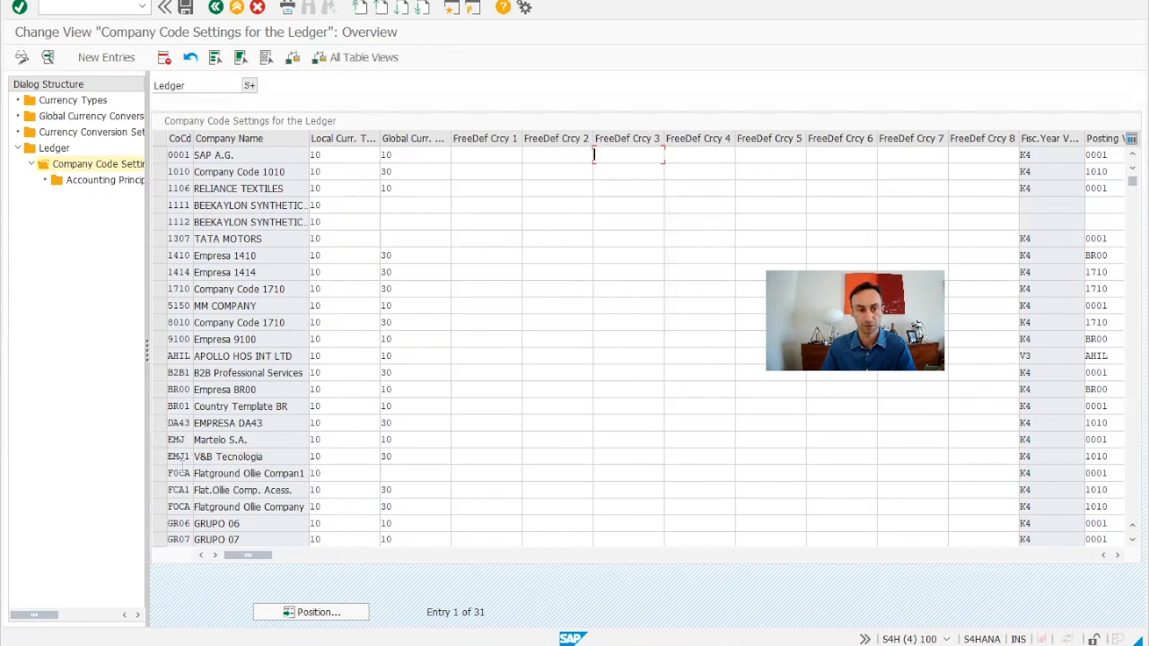
{"action": "scroll", "coordinate": [239, 444], "scroll_direction": "down", "scroll_amount": 1}
{"action": "left_click", "coordinate": [215, 8]}
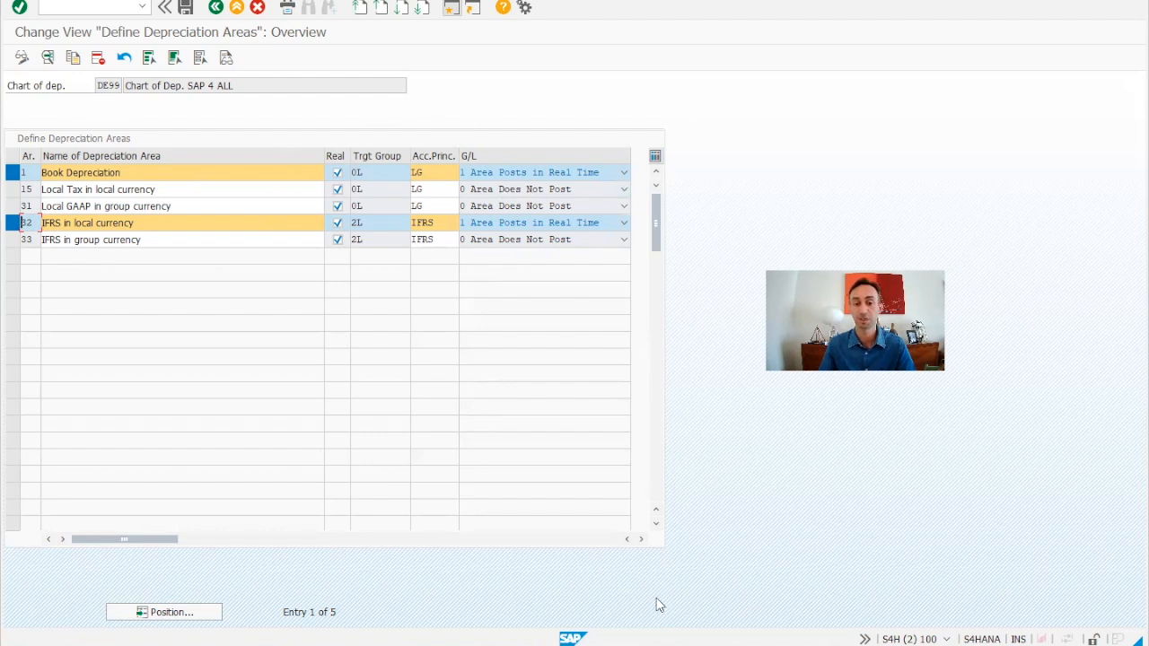
Switch to the SAP Easy Access window and run transaction askb.
{"action": "mouse_move", "coordinate": [762, 643]}
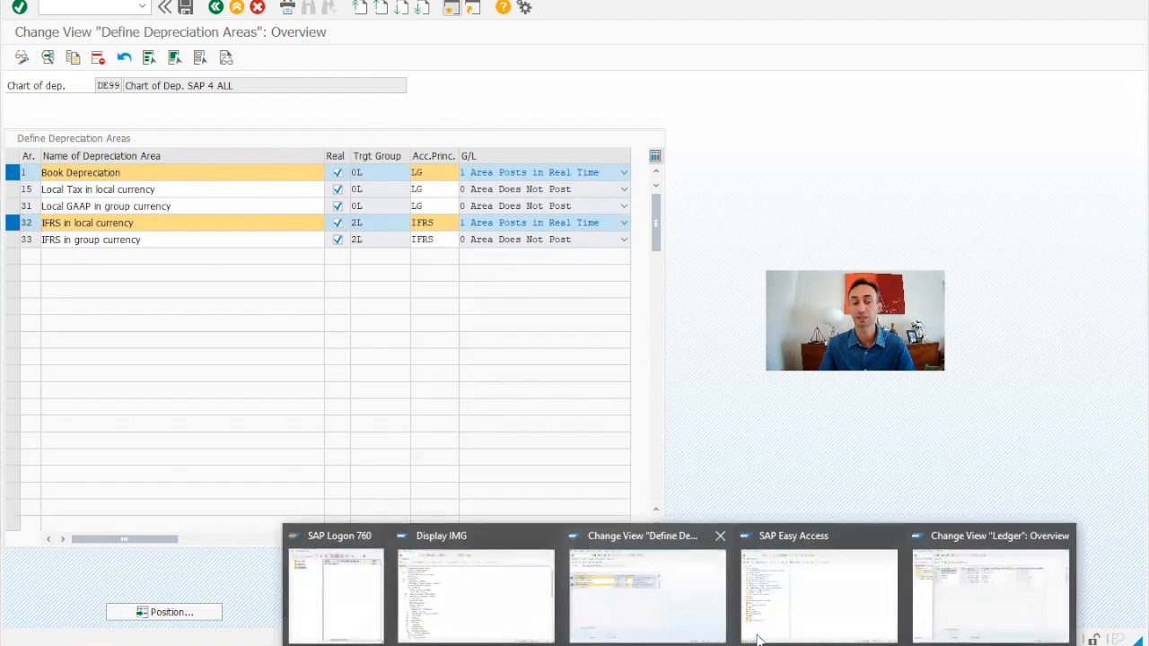
{"action": "left_click", "coordinate": [818, 616]}
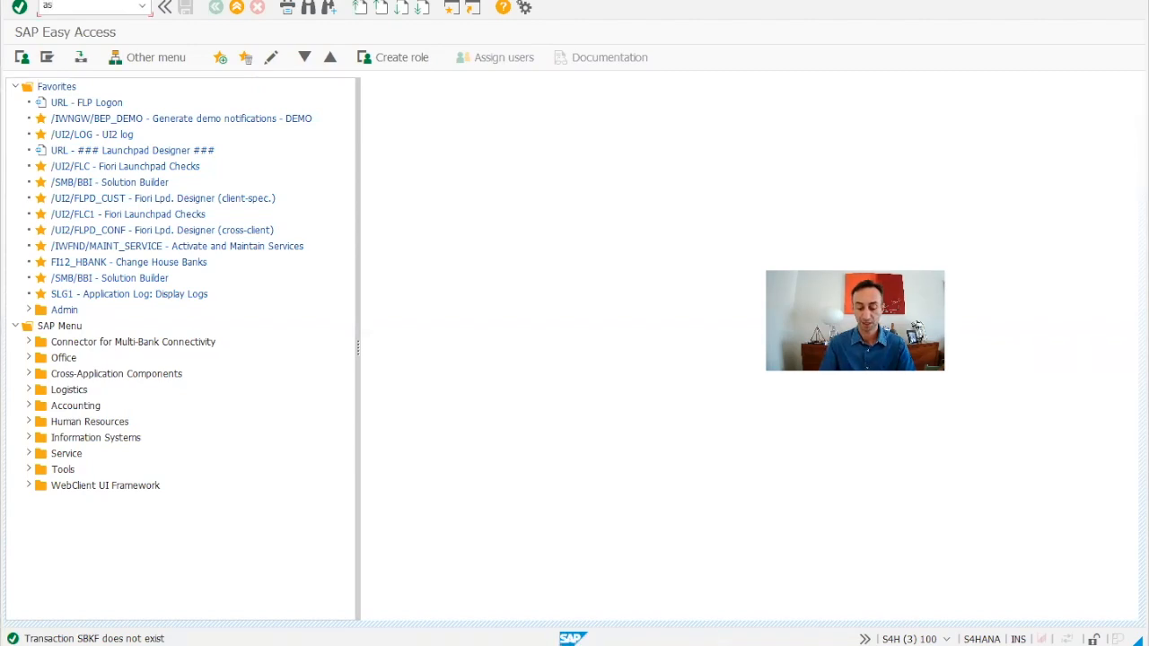
{"action": "type", "text": "askb"}
{"action": "key", "text": "Return"}
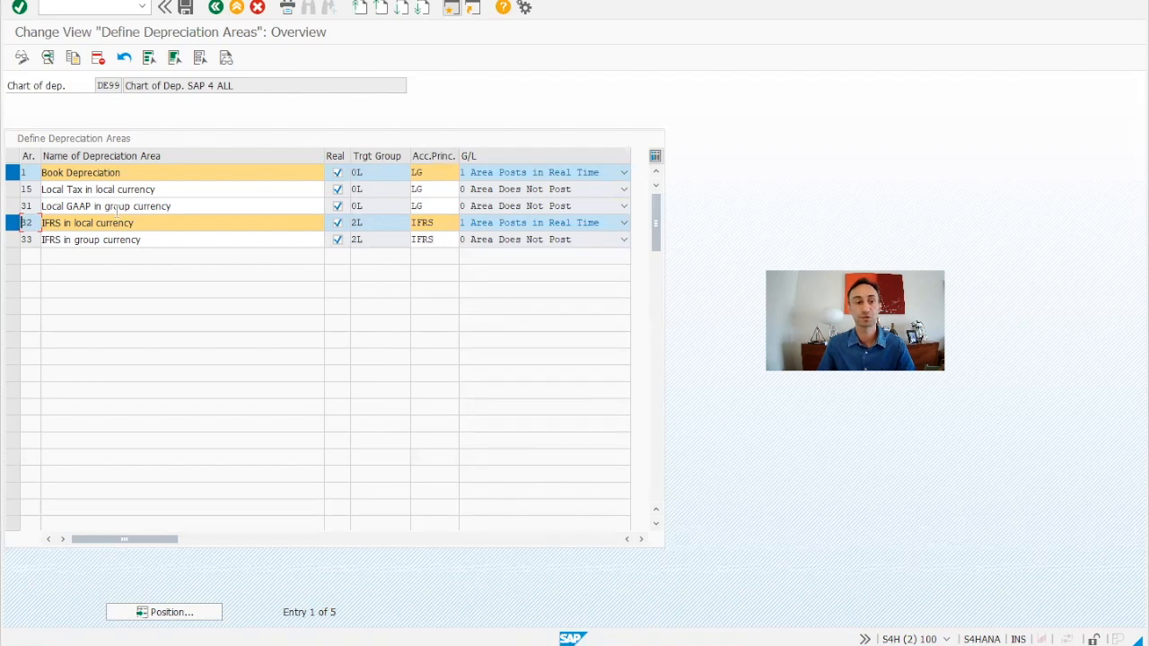
Review the G/L posting options and target groups of depreciation areas 1, 15 and 32 in chart DE99.
{"action": "left_click", "coordinate": [523, 189]}
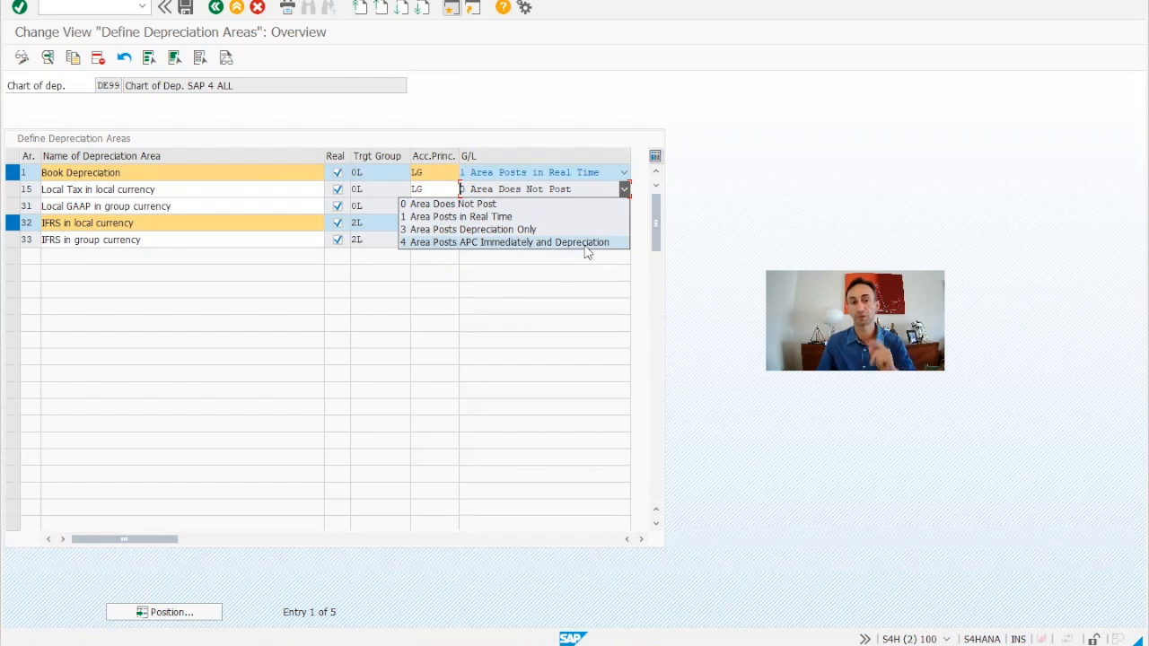
{"action": "left_click", "coordinate": [840, 183]}
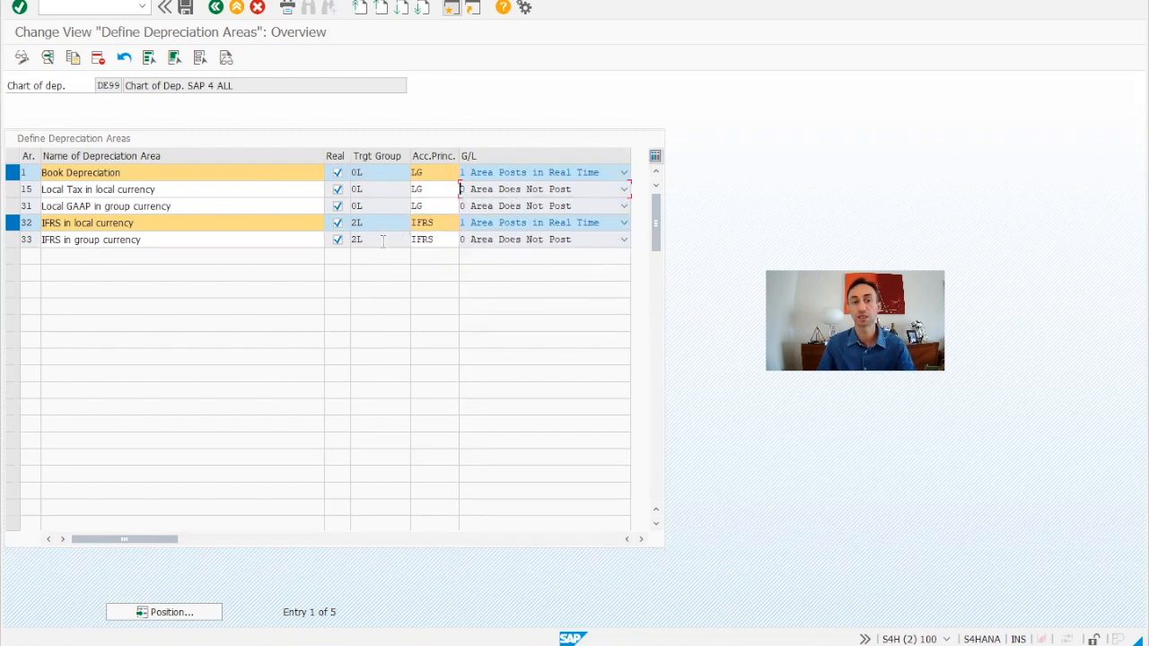
{"action": "left_click", "coordinate": [539, 176]}
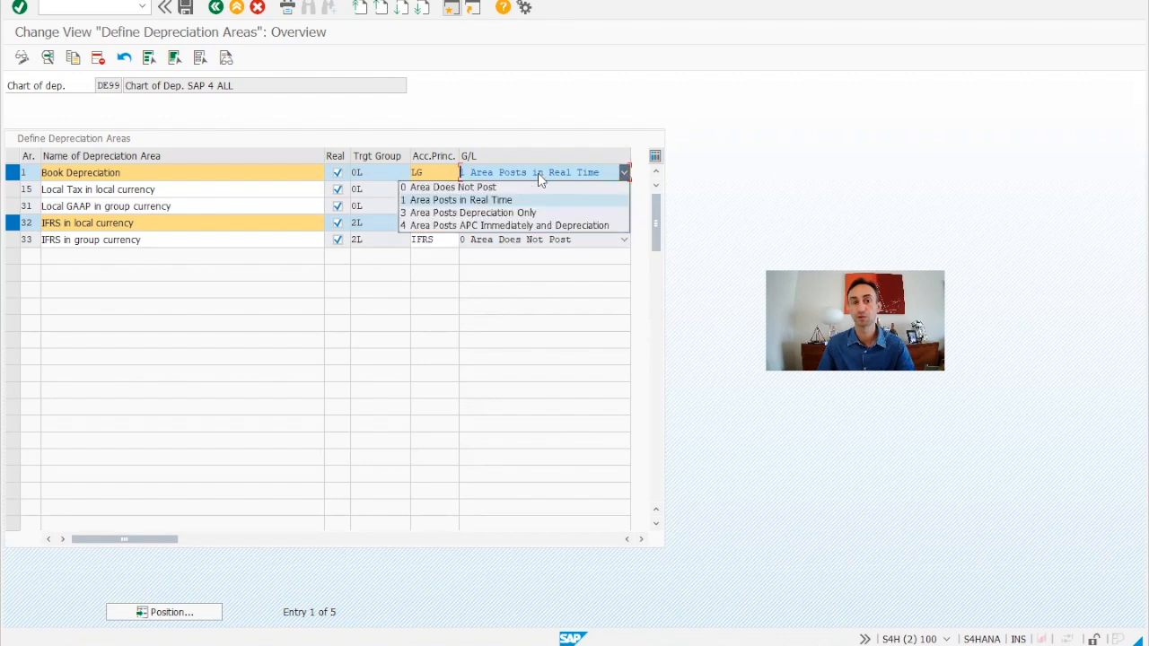
{"action": "left_click", "coordinate": [538, 176]}
{"action": "left_click", "coordinate": [539, 224]}
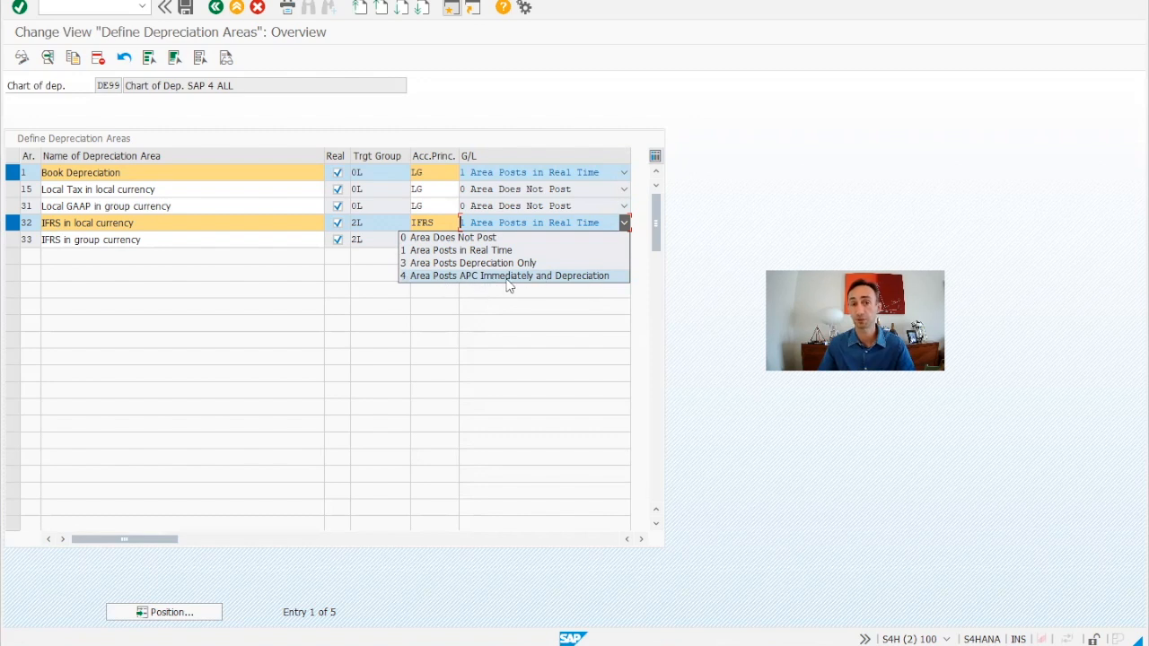
{"action": "left_click", "coordinate": [690, 221]}
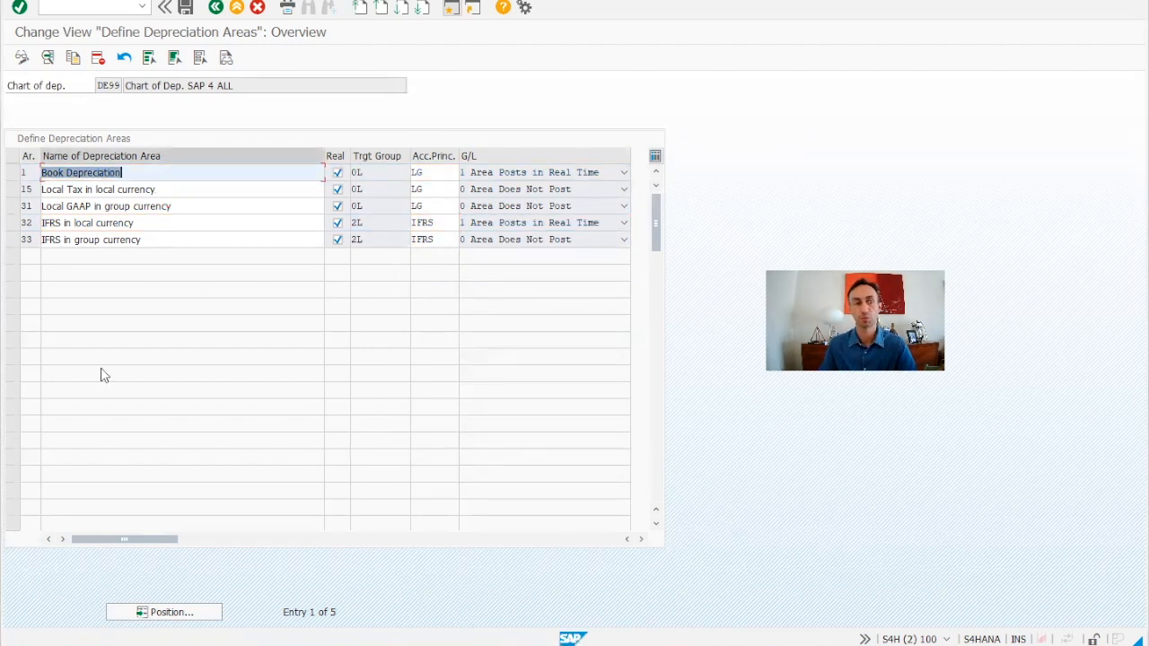
{"action": "left_click", "coordinate": [381, 173]}
{"action": "left_click", "coordinate": [366, 189]}
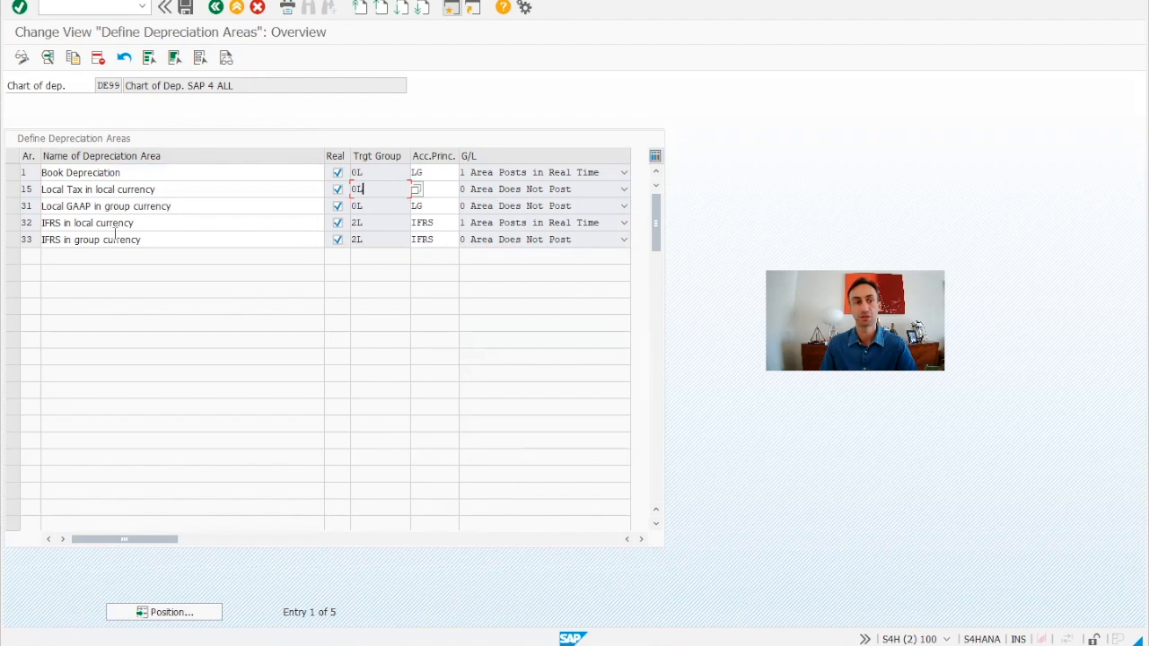
{"action": "left_click", "coordinate": [394, 174]}
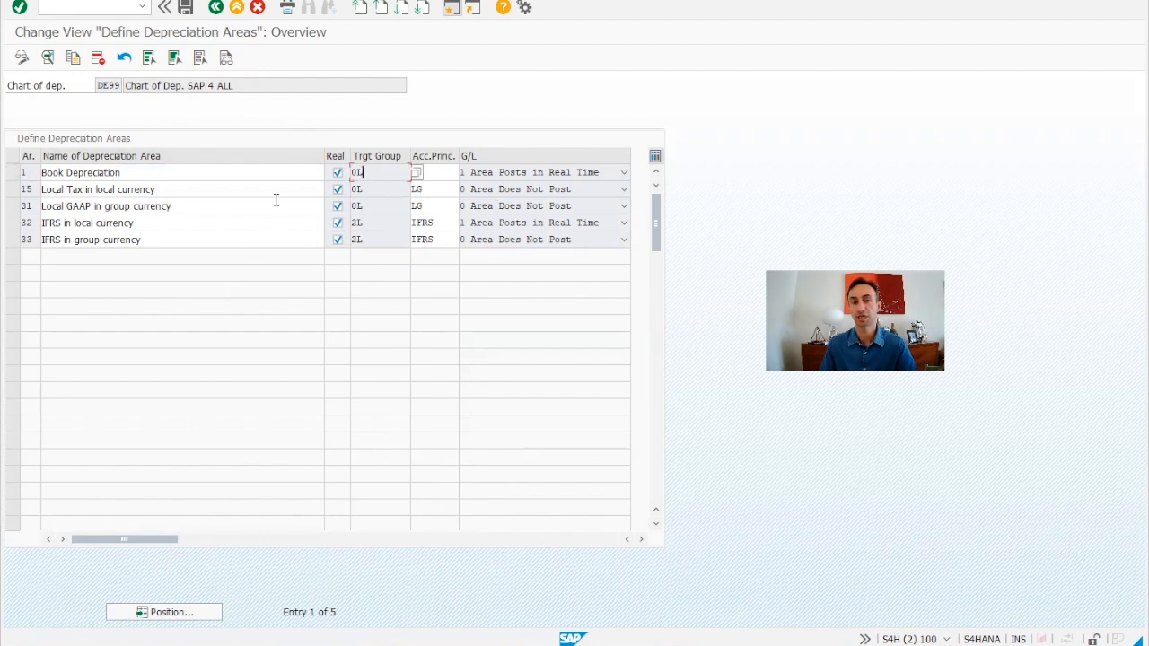